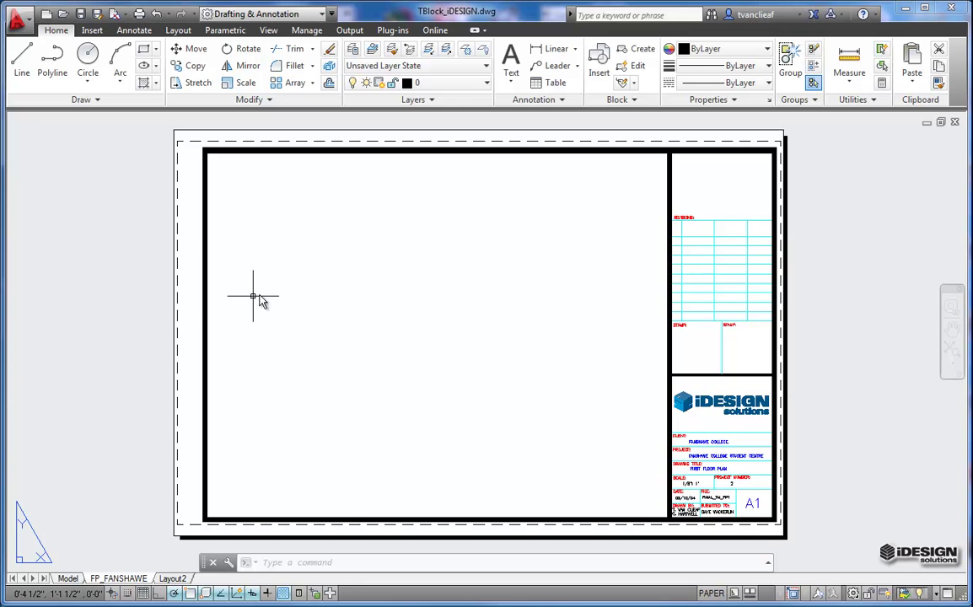
- Zoom and pan around the title block to bring its filled-in fields into view
scroll(219, 134, "up", 6)
scroll(218, 135, "up", 1)
left_click(150, 316)
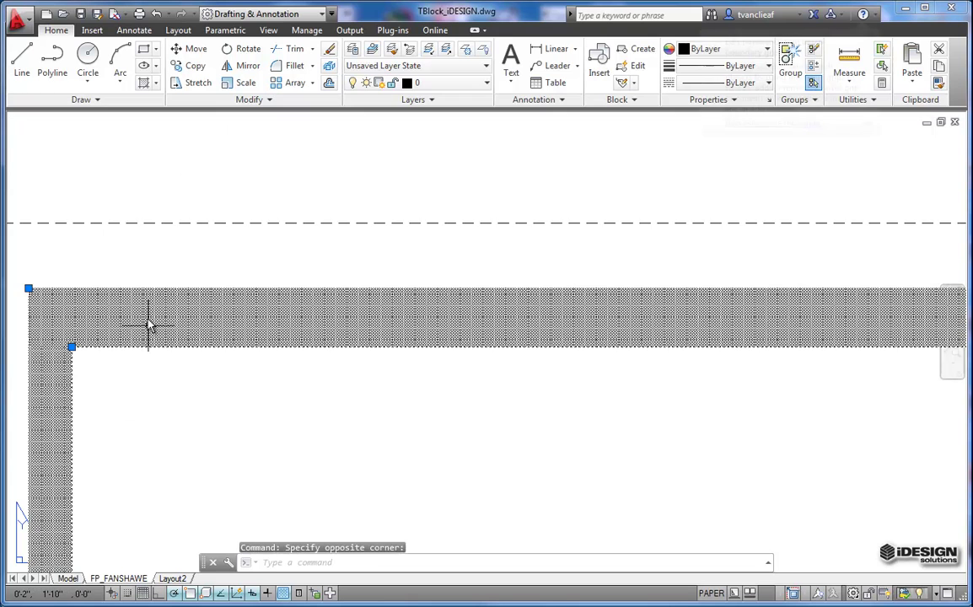
scroll(222, 277, "down", 6)
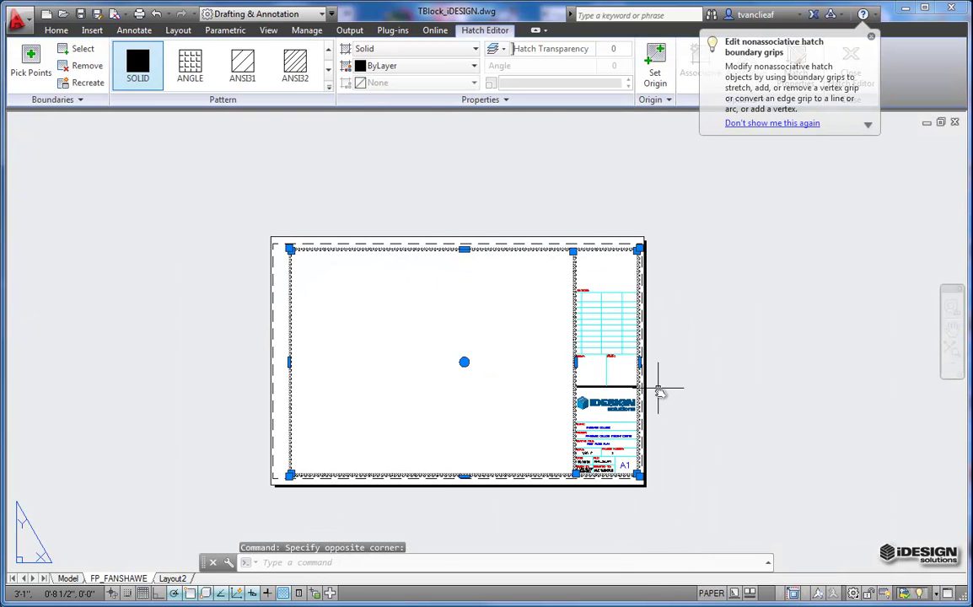
scroll(666, 413, "up", 4)
scroll(567, 354, "up", 2)
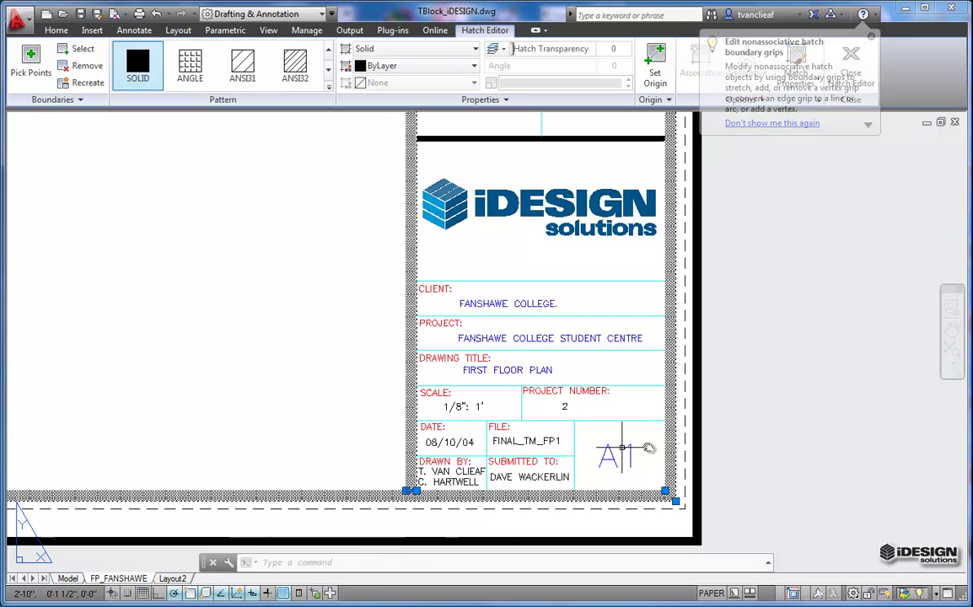
middle_click_drag(369, 416, 413, 424)
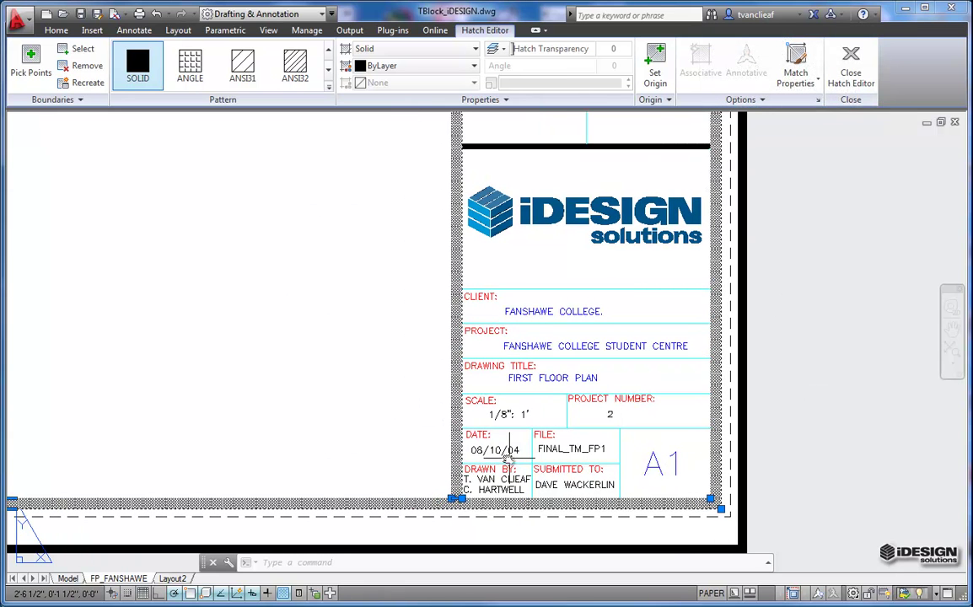
scroll(569, 347, "down", 2)
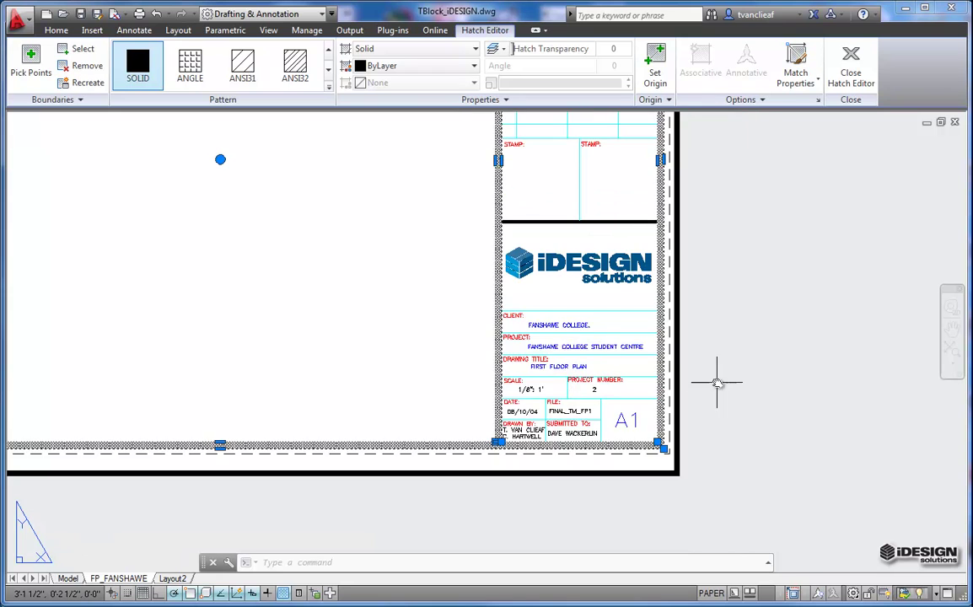
middle_click_drag(718, 384, 790, 405)
key("Escape")
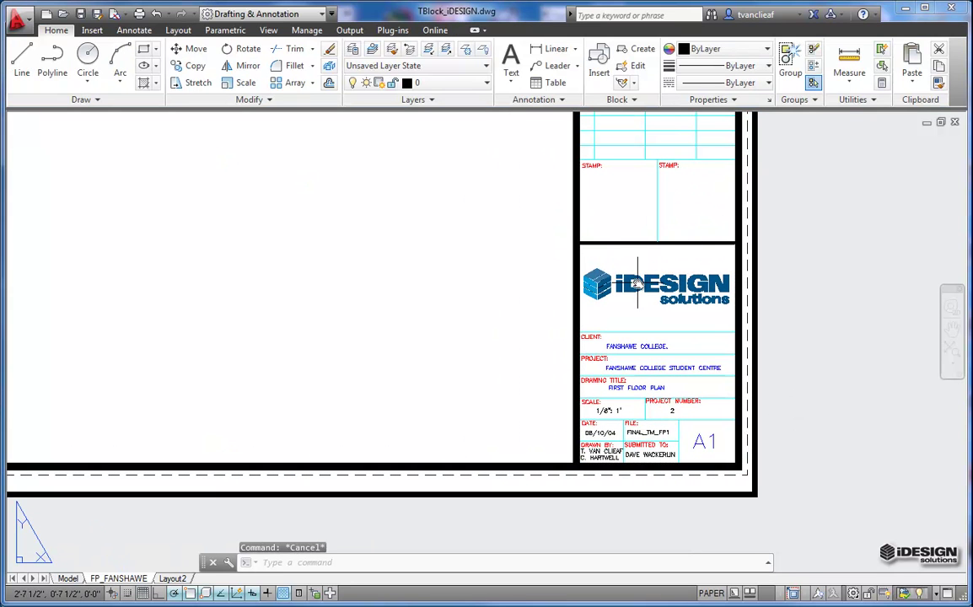
scroll(706, 342, "up", 2)
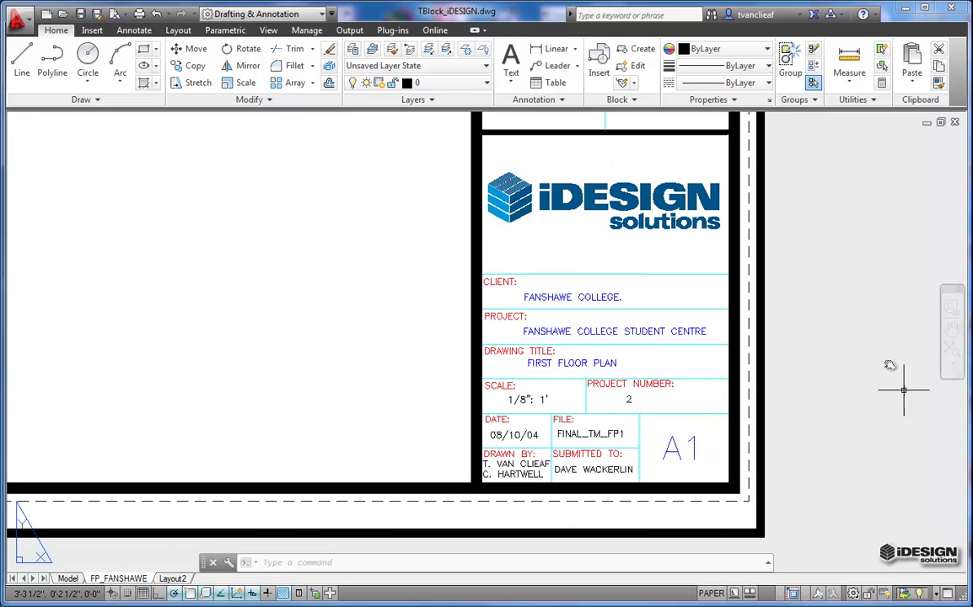
- Erase the client name, project name, project number 2 and scale values
left_click(583, 296)
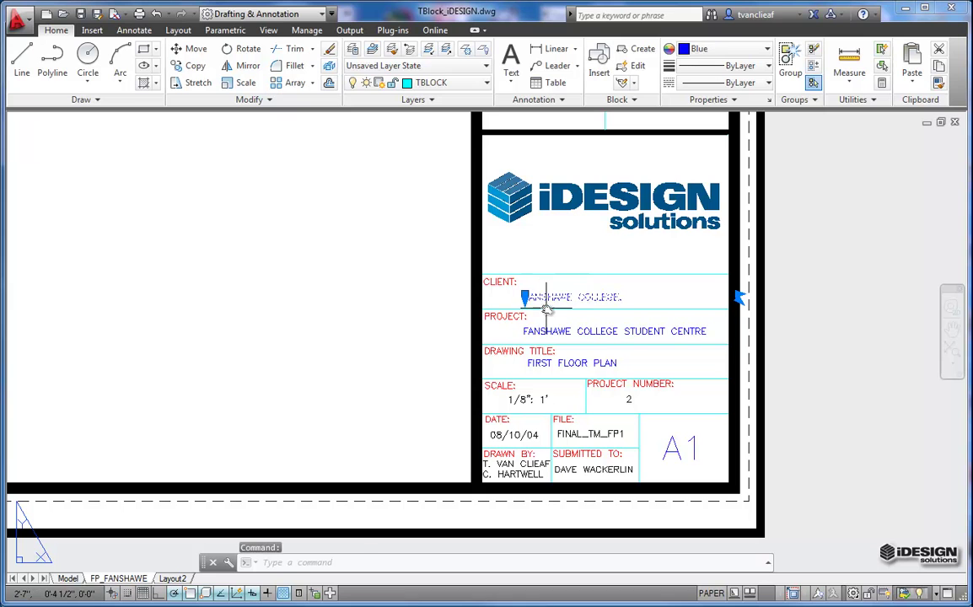
key("Delete")
left_click(611, 328)
left_click(581, 327)
key("Delete")
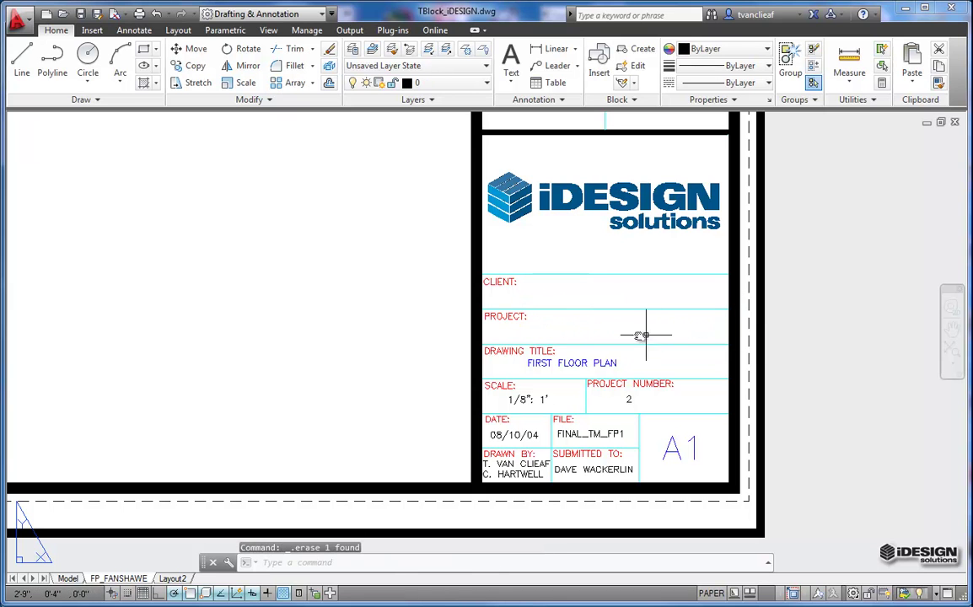
left_click(627, 397)
key("Delete")
left_click(531, 408)
left_click(523, 396)
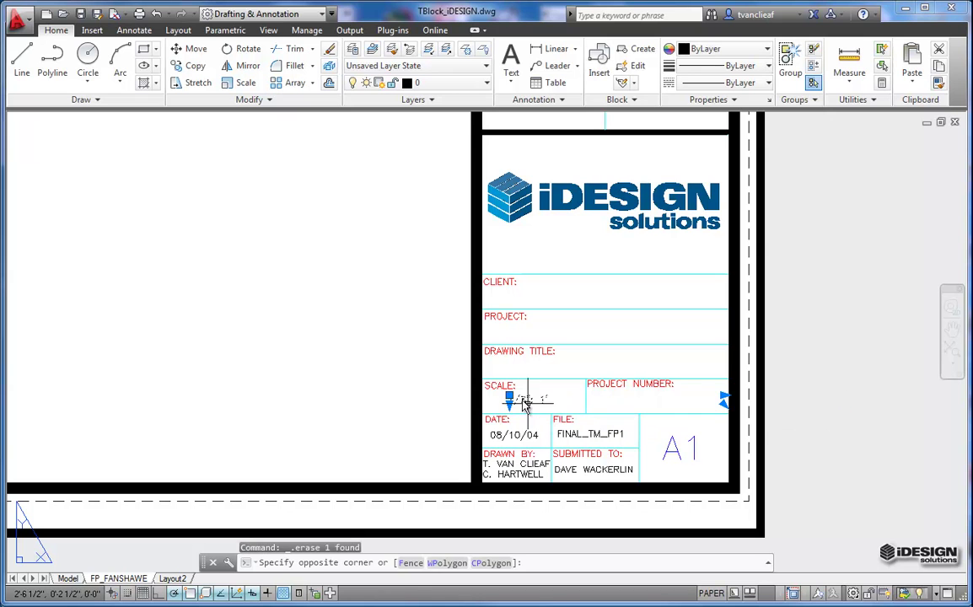
key("Delete")
- Erase the date 08/10/04, file FINAL_TM_FP1, drawn-by and submitted-to names, and A1 label
left_click(530, 430)
key("Delete")
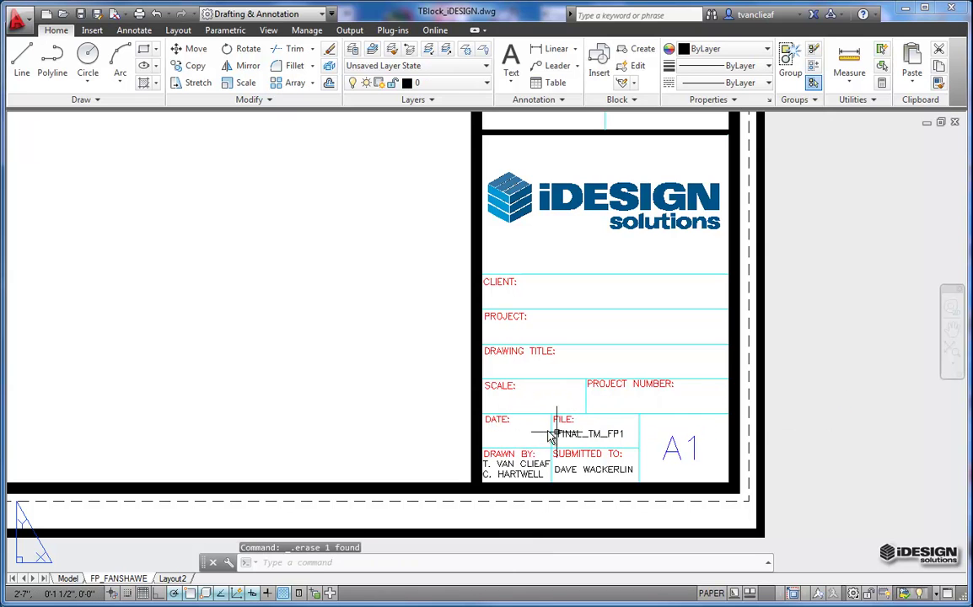
left_click(610, 433)
key("Delete")
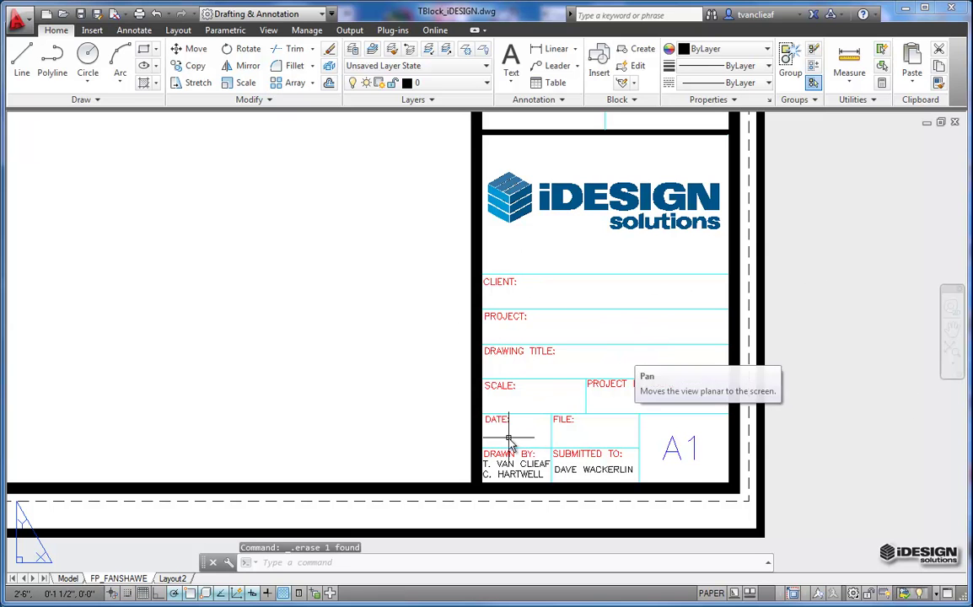
left_click(514, 468)
key("Delete")
left_click(550, 472)
key("Delete")
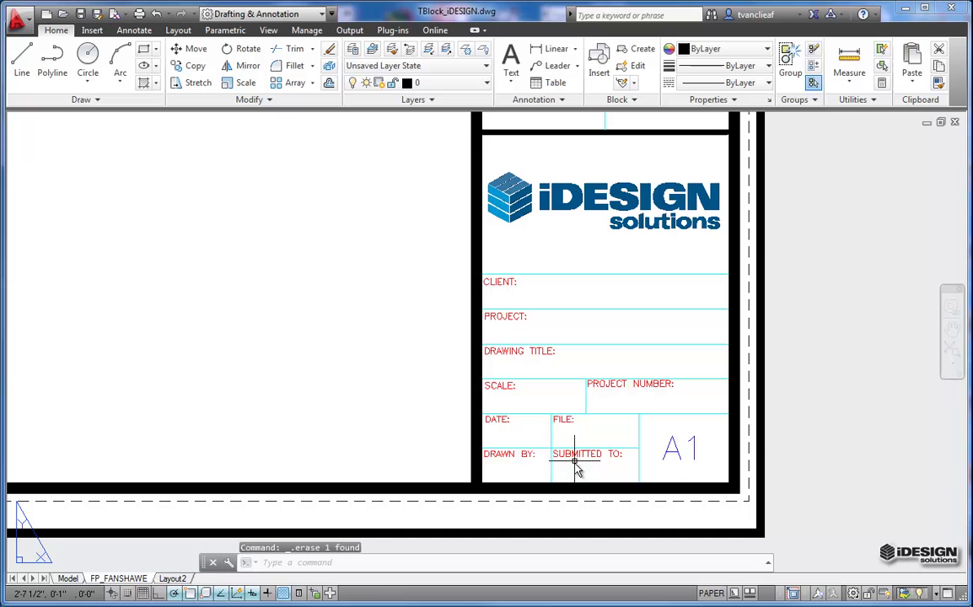
left_click(675, 452)
key("Delete")
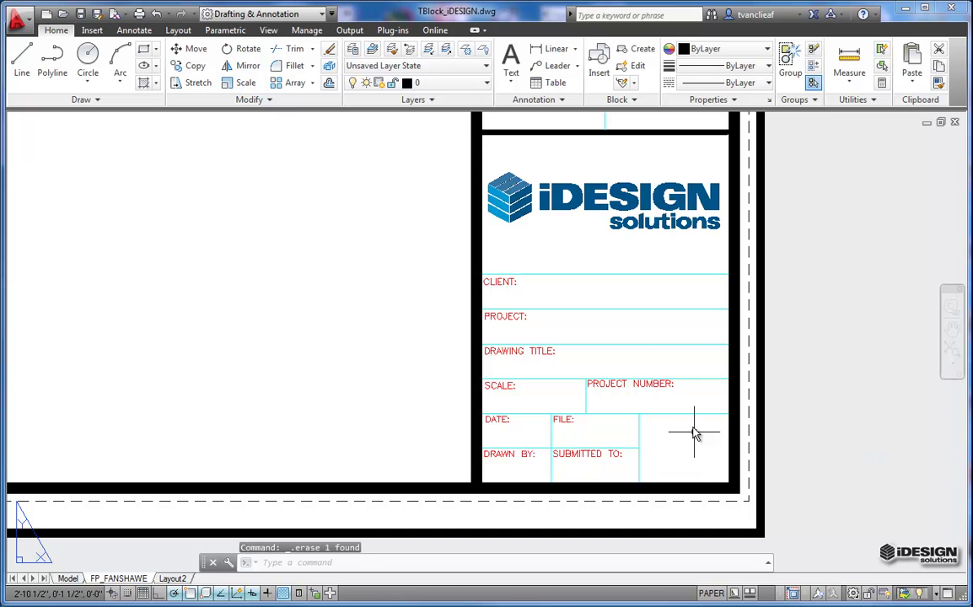
- Window-select and delete the vertical divider lines in the revisions grid
scroll(663, 392, "down", 6)
scroll(563, 345, "up", 2)
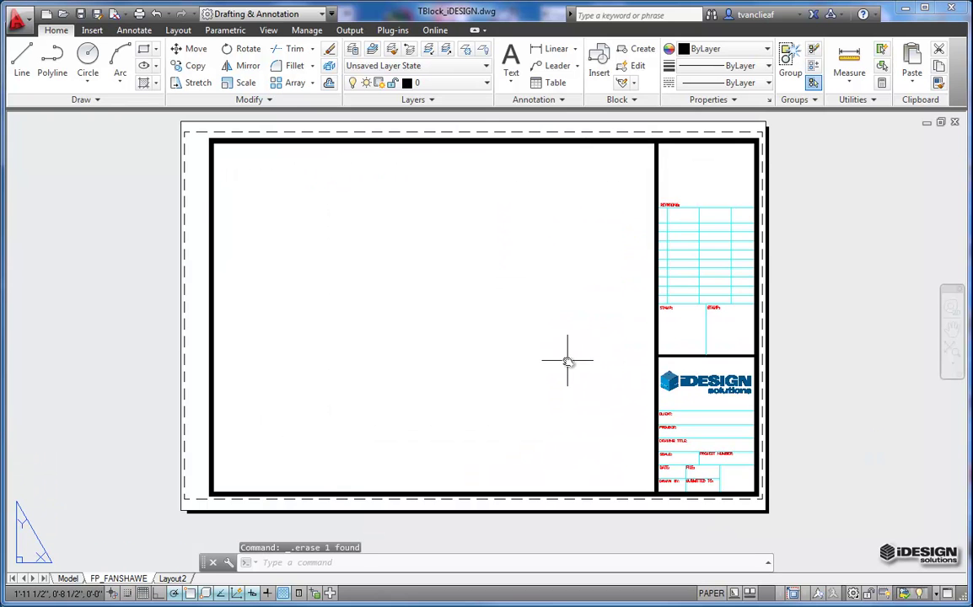
middle_click_drag(567, 362, 550, 376)
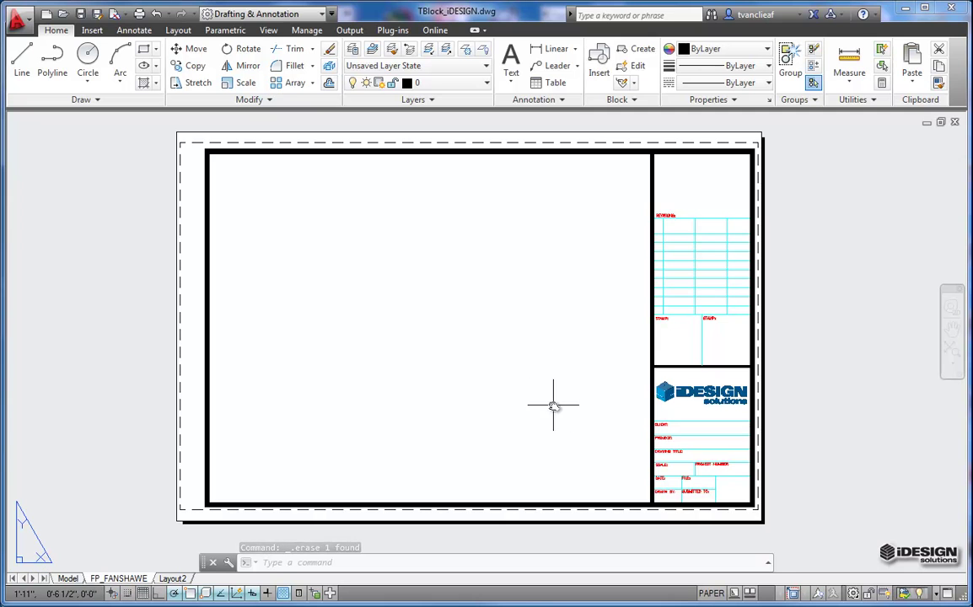
scroll(736, 279, "up", 2)
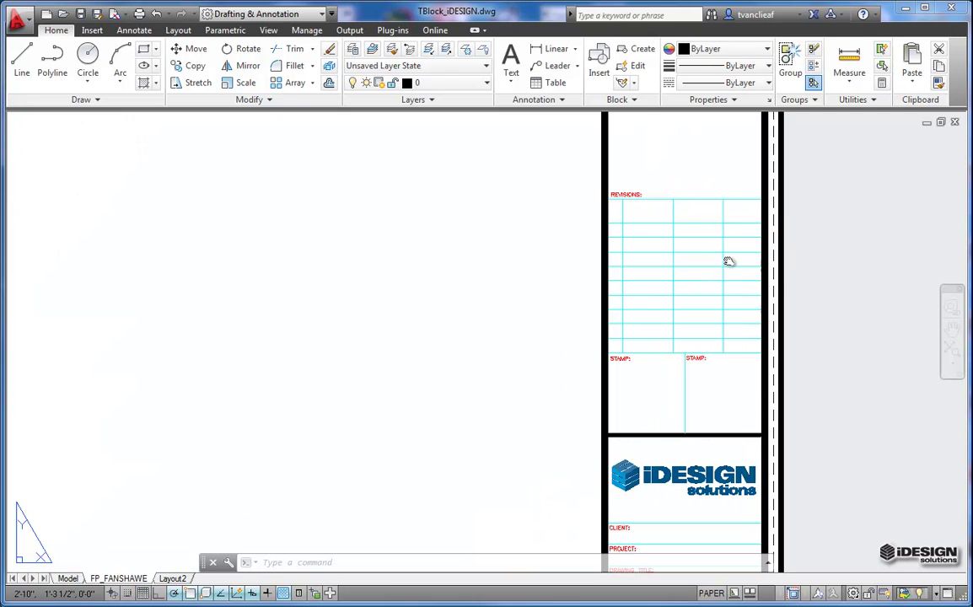
left_click(723, 268)
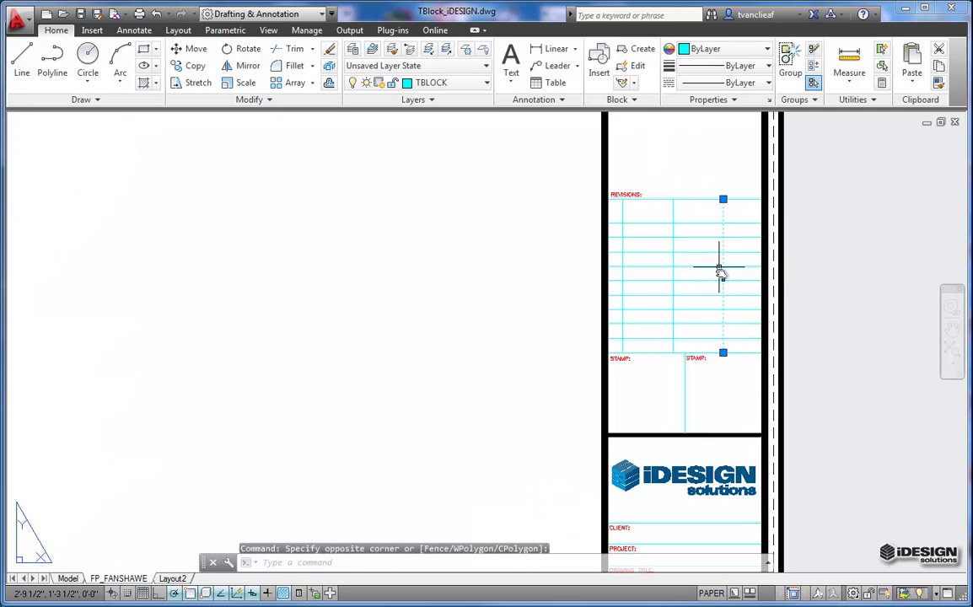
left_click(667, 265)
key("Delete")
scroll(705, 322, "down", 2)
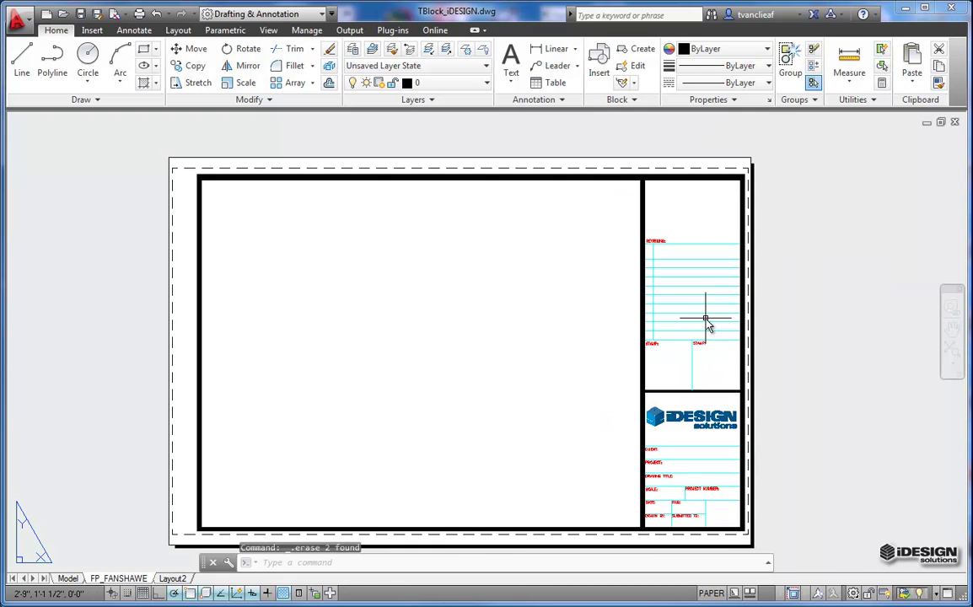
middle_click_drag(545, 351, 553, 339)
- Zoom to extents, save TBlock_iDESIGN.dwg, and switch to Revit Architecture
middle_click(553, 339)
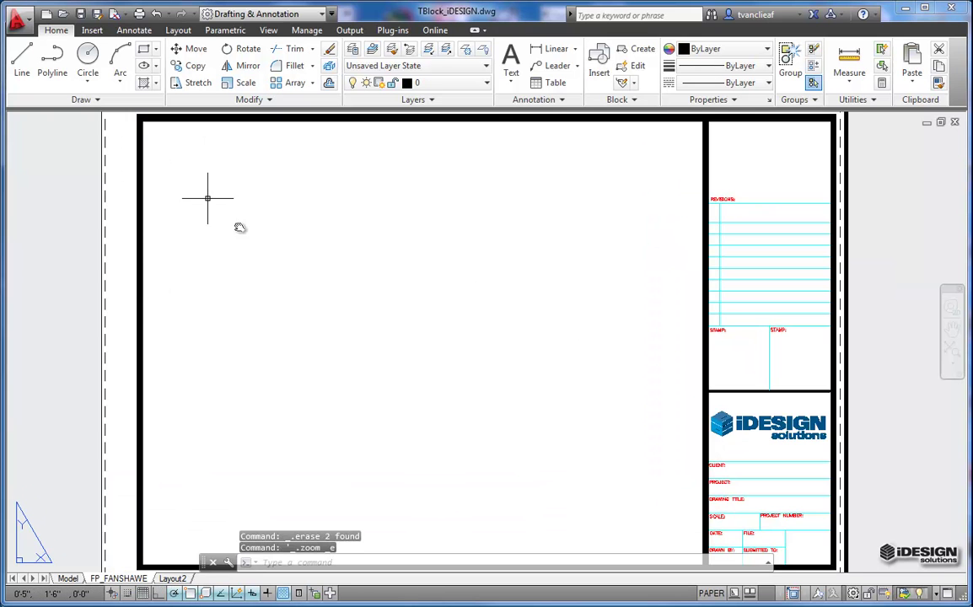
left_click(81, 13)
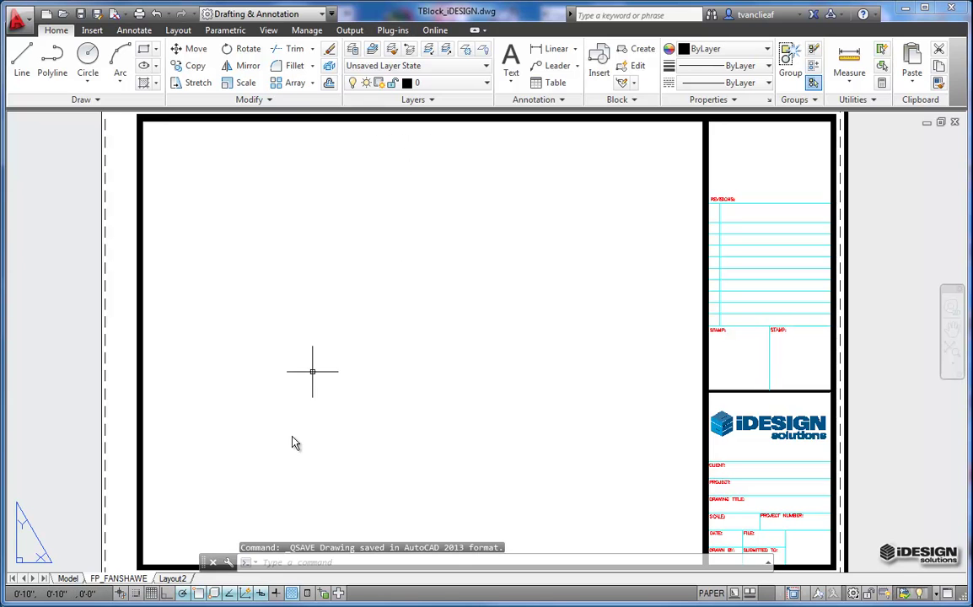
key("alt+Tab")
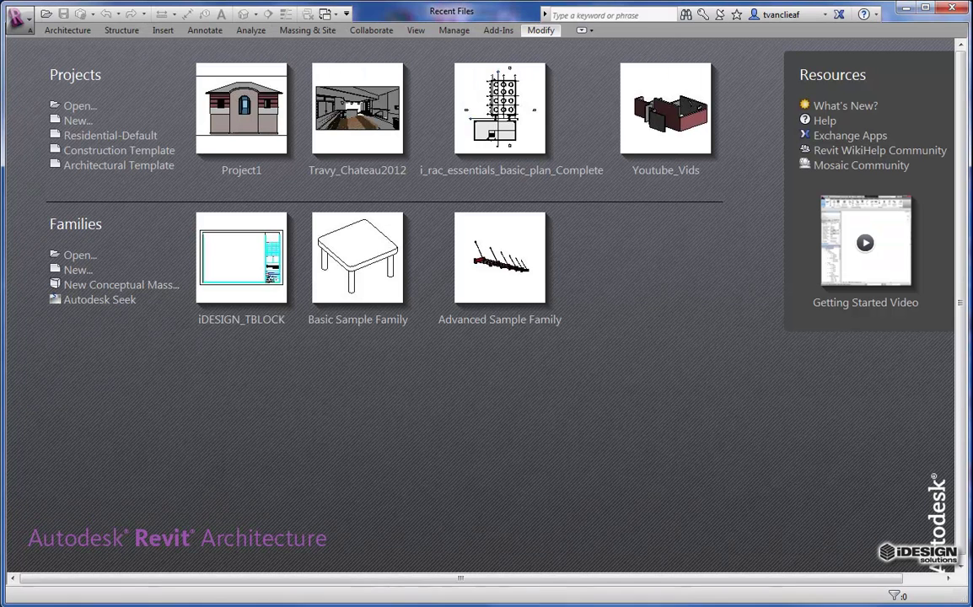
- Create a new family from the English_I Titleblocks template D - 36 x 24.rft
left_click(76, 274)
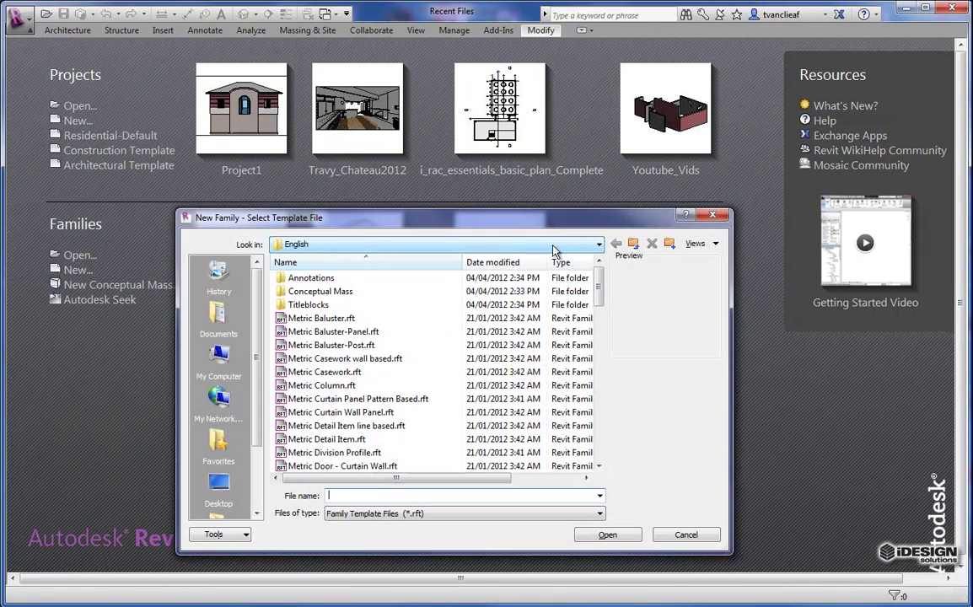
left_click(599, 244)
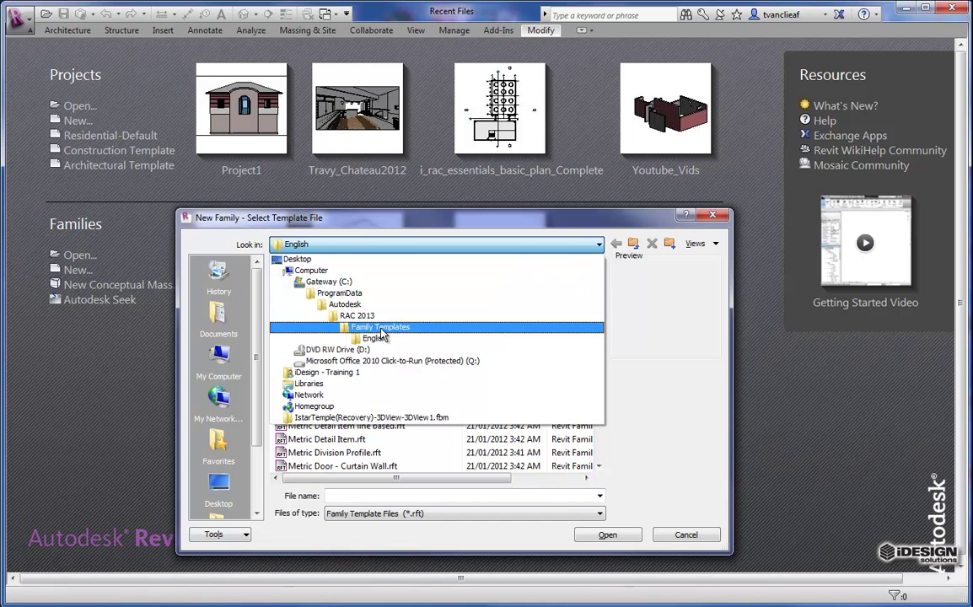
left_click(371, 321)
double_click(305, 291)
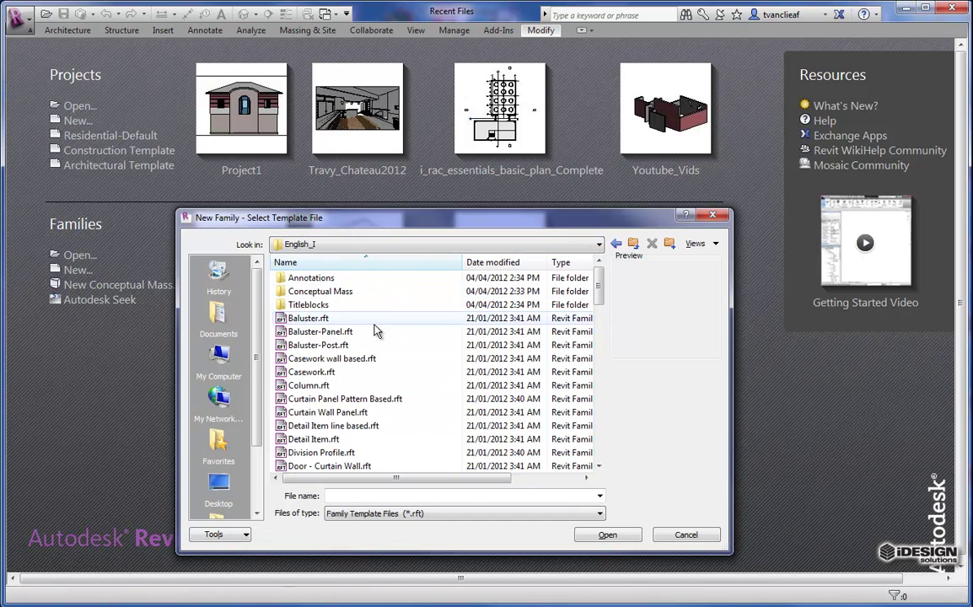
double_click(306, 305)
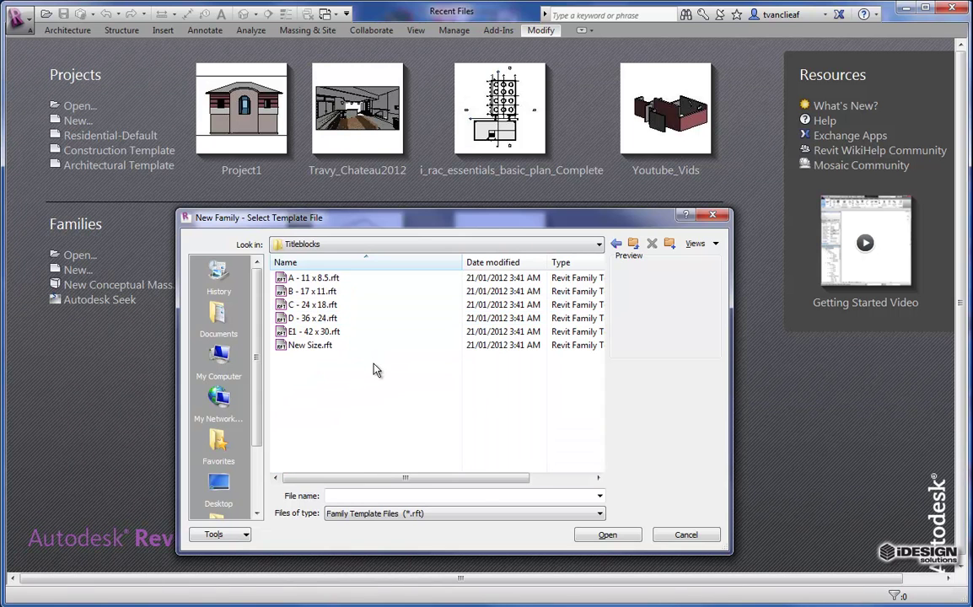
left_click(316, 320)
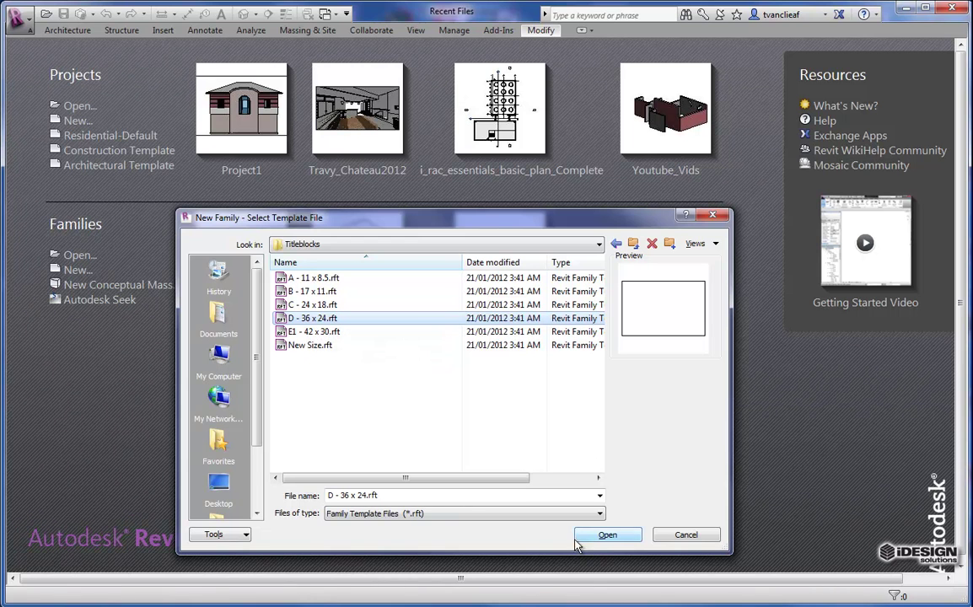
left_click(606, 535)
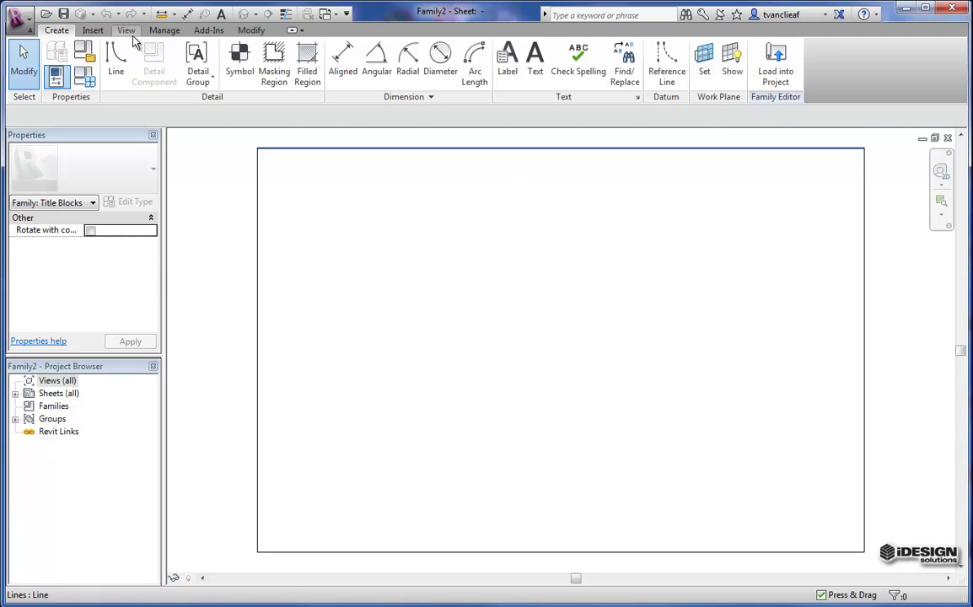
- Choose TBlock_iDESIGN.dwg in Import CAD with Colors set to Black and White
left_click(94, 32)
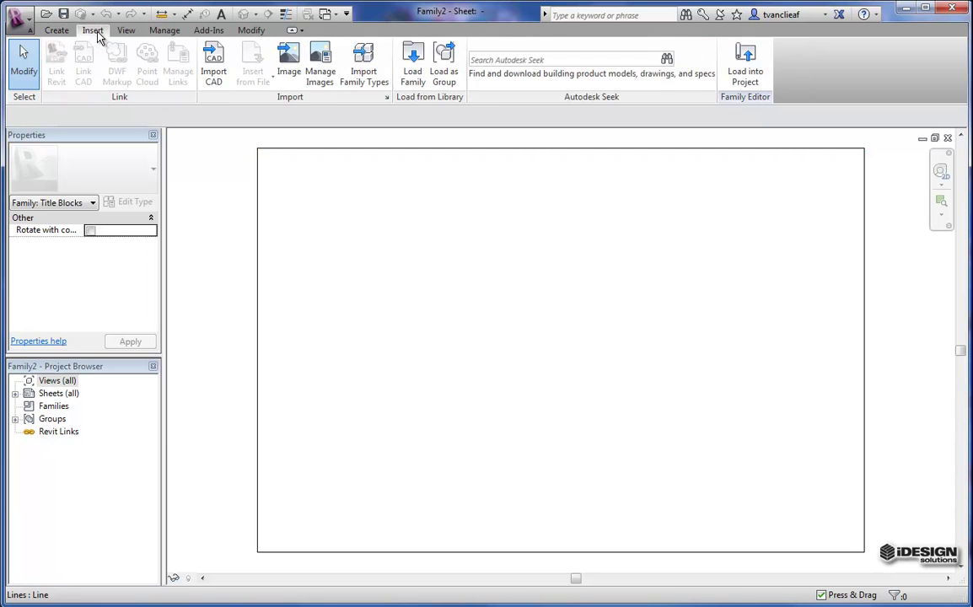
left_click(217, 80)
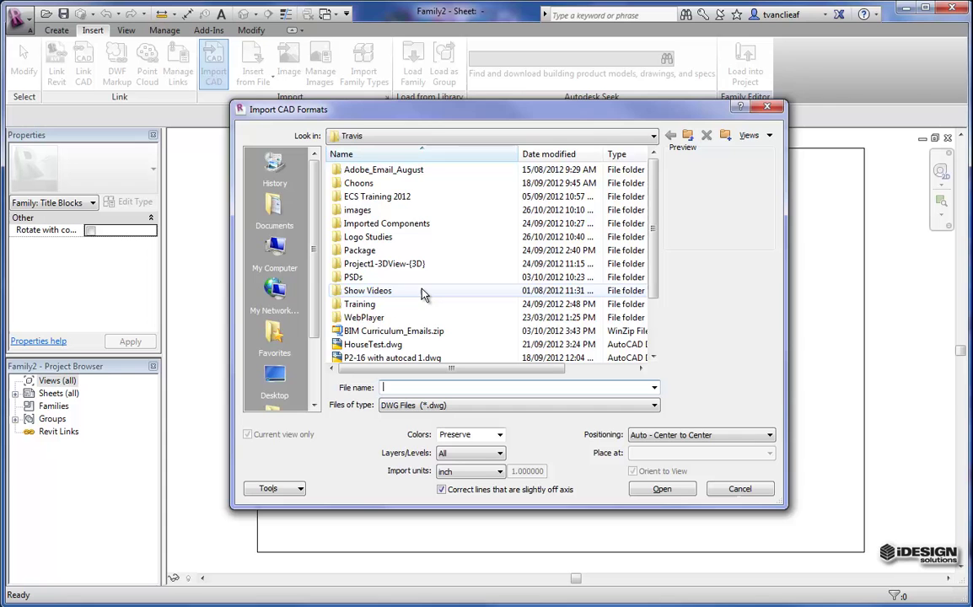
scroll(424, 294, "down", 2)
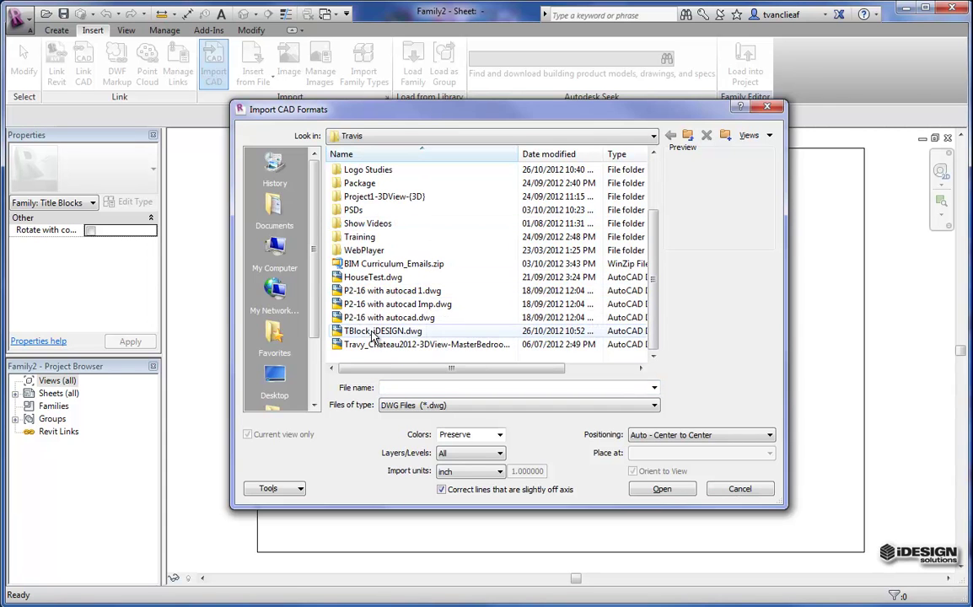
left_click(375, 333)
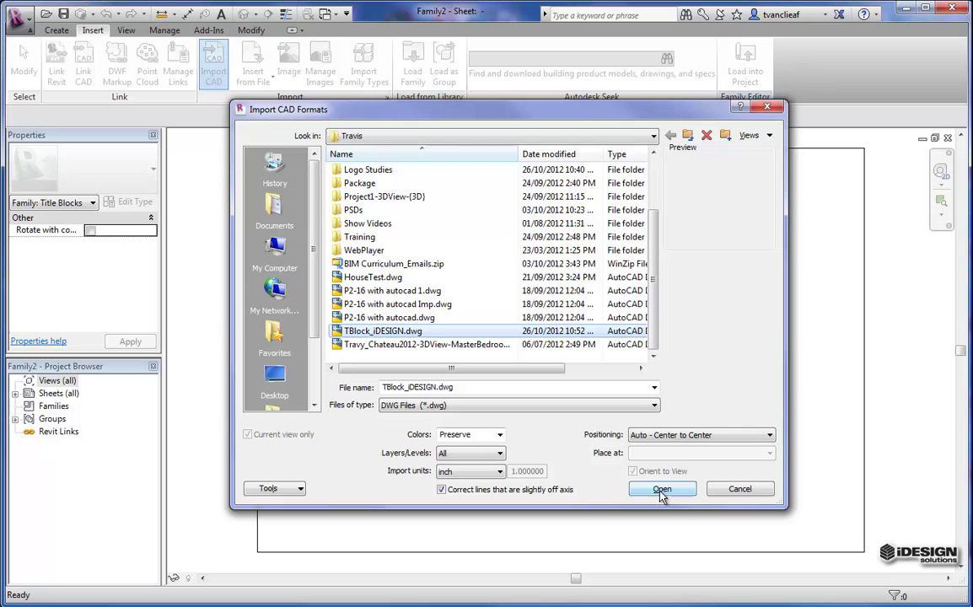
left_click(499, 434)
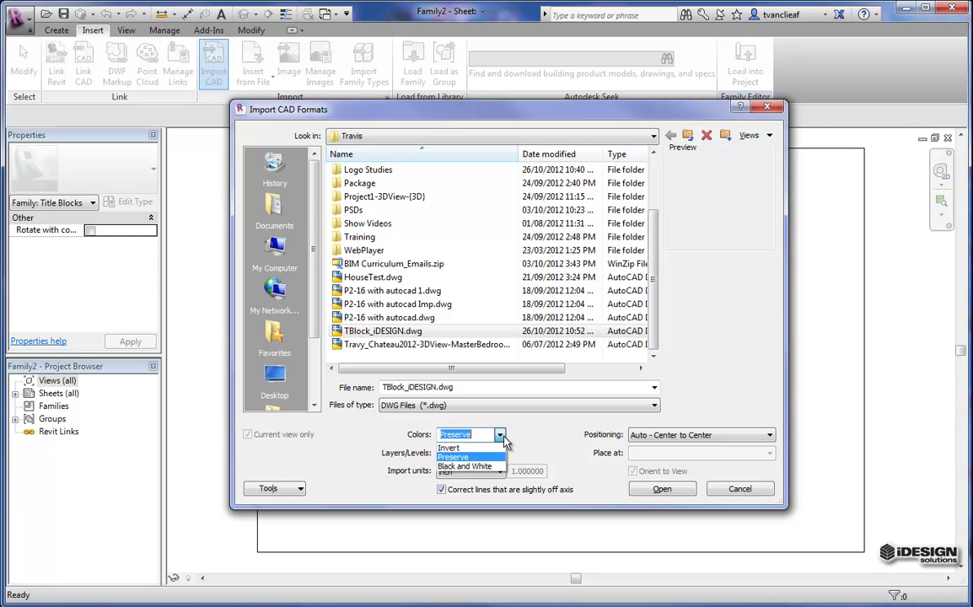
left_click(464, 468)
- Import the drawing and zoom in to check the CLIENT and PROJECT fields
left_click(661, 493)
middle_click_drag(563, 399, 541, 394)
scroll(801, 402, "up", 5)
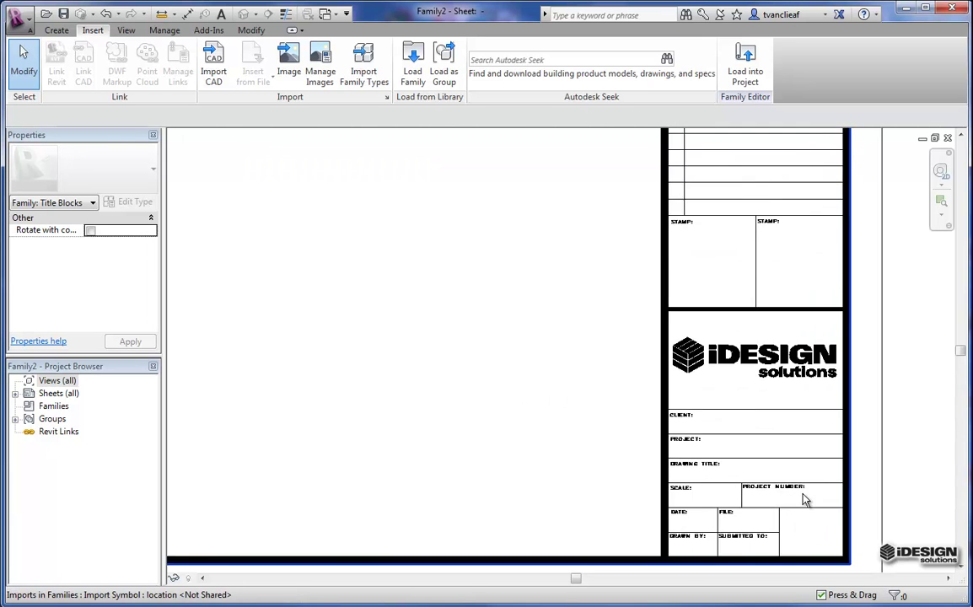
middle_click_drag(775, 423, 675, 323)
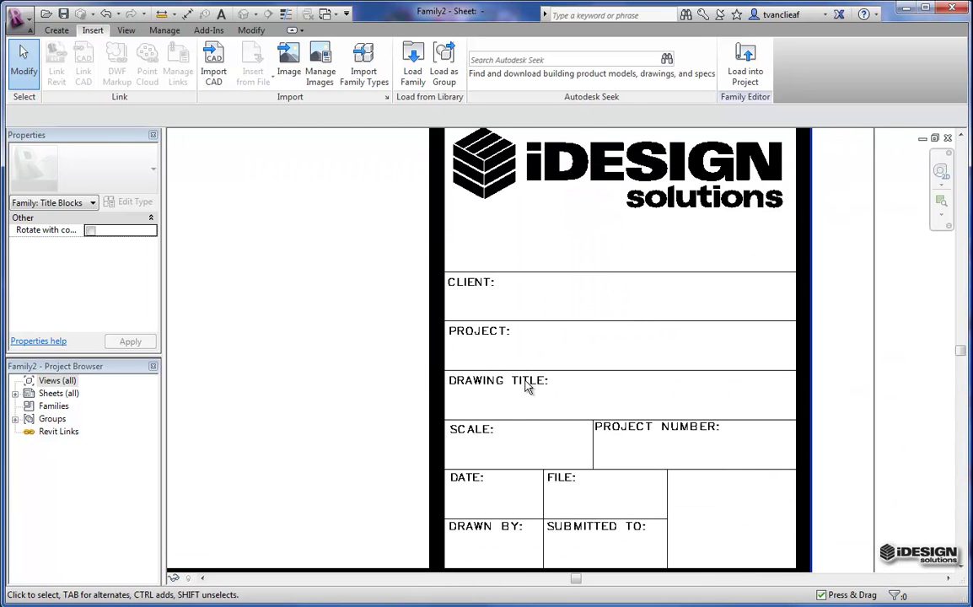
left_click(478, 384)
scroll(628, 397, "down", 3)
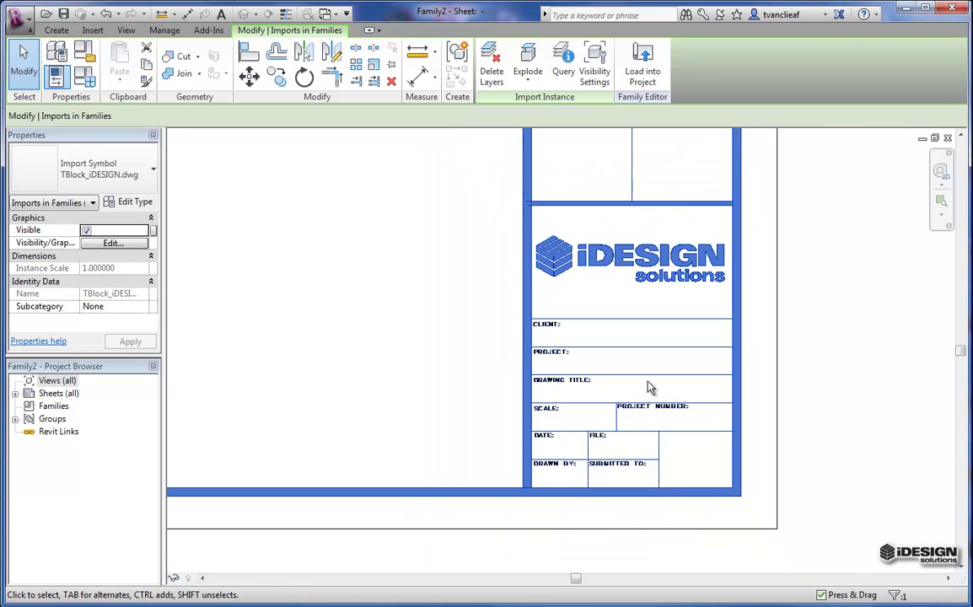
middle_click_drag(371, 376, 510, 413)
- Zoom out and recentre so the whole imported title block fills the view
scroll(580, 392, "down", 1)
scroll(674, 289, "down", 2)
middle_click_drag(603, 268, 599, 354)
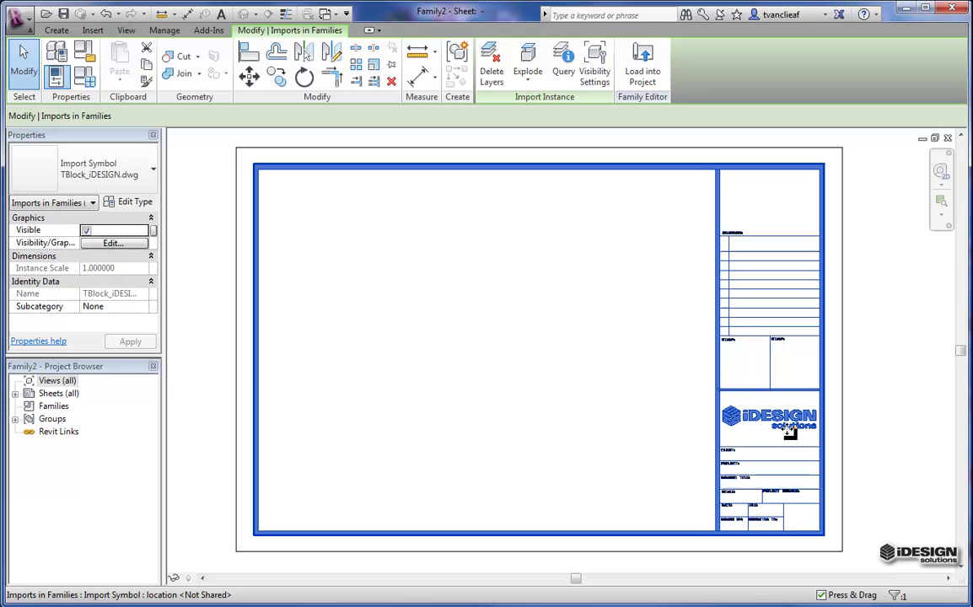
left_click(833, 436)
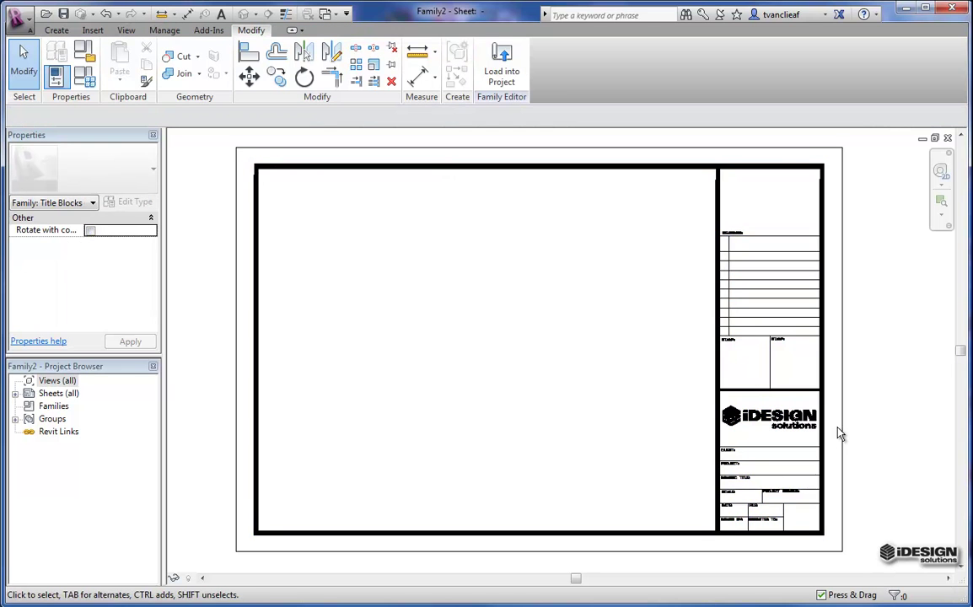
middle_click_drag(838, 433, 810, 432)
middle_click_drag(552, 346, 576, 386)
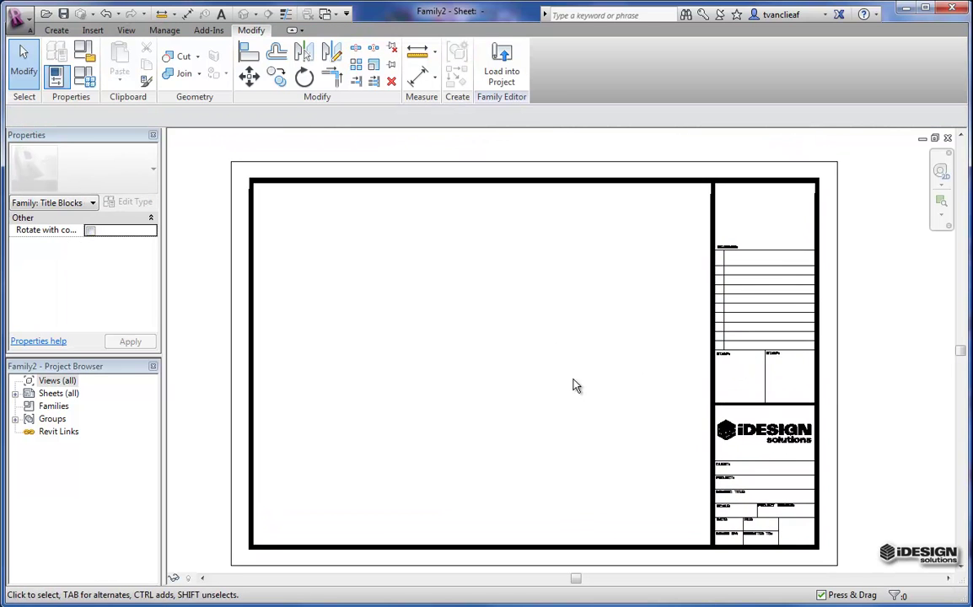
left_click(59, 32)
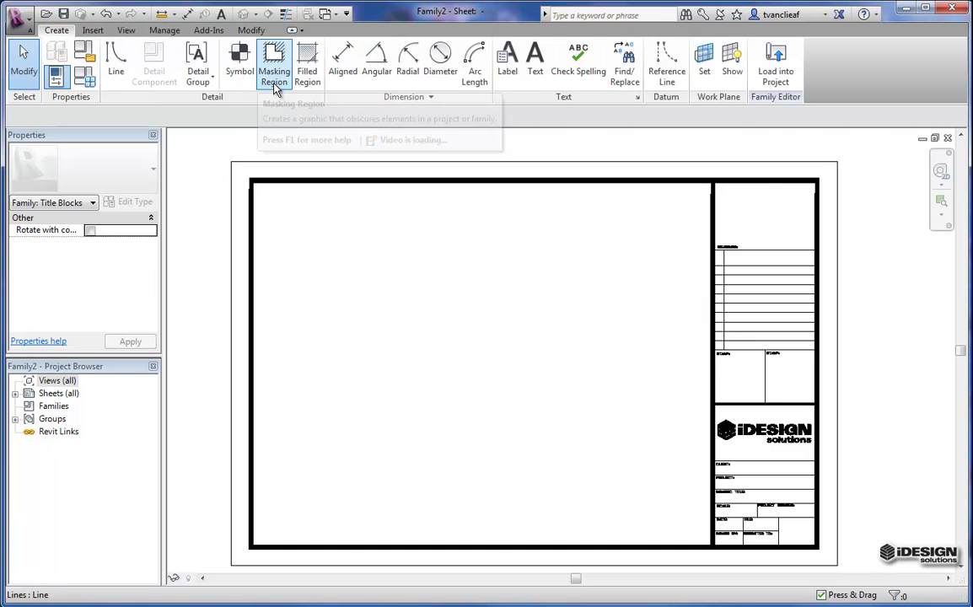
- Place a label in the CLIENT row using the Client Name parameter
left_click(510, 80)
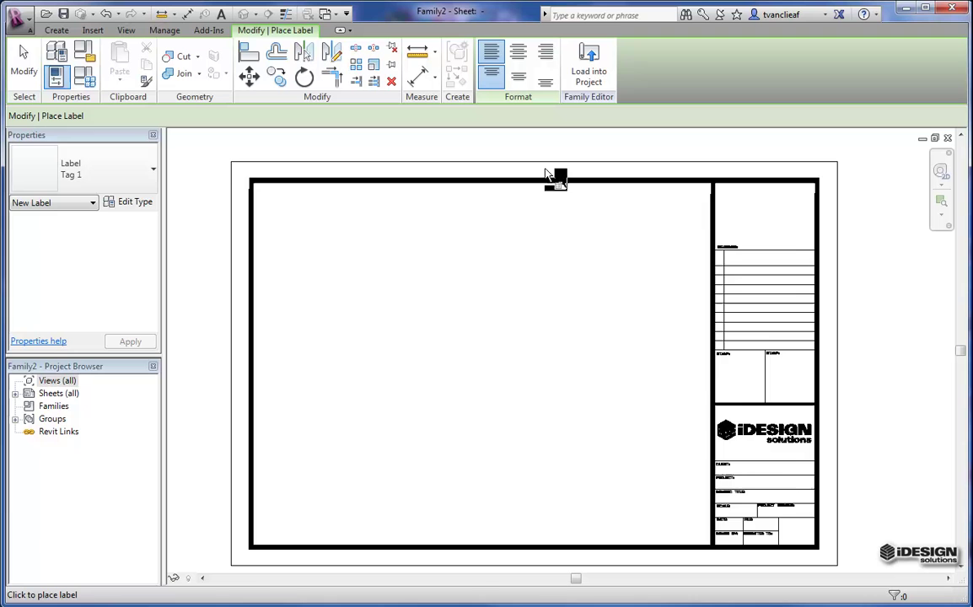
scroll(792, 476, "up", 4)
middle_click_drag(792, 476, 636, 330)
scroll(632, 325, "up", 3)
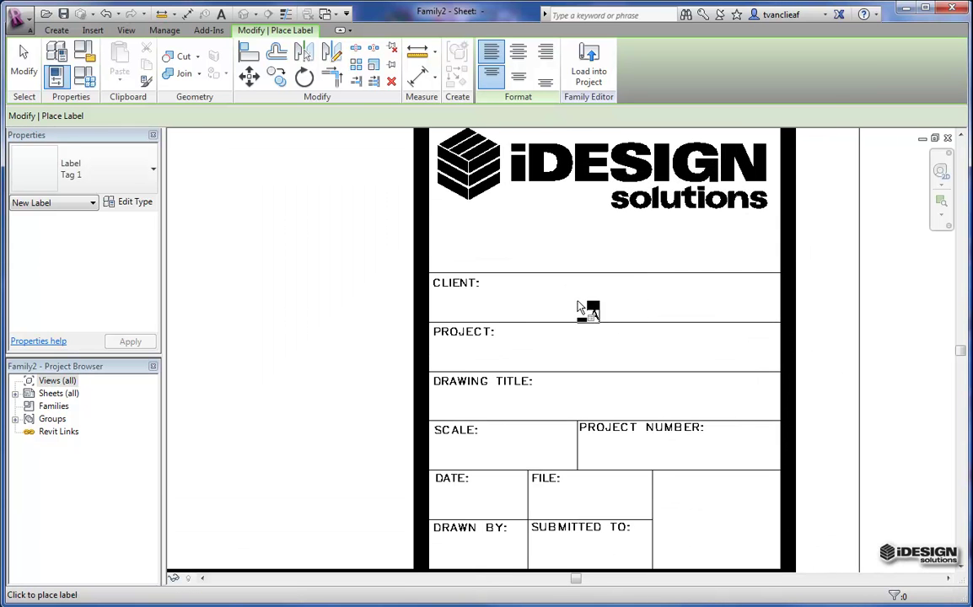
left_click(593, 305)
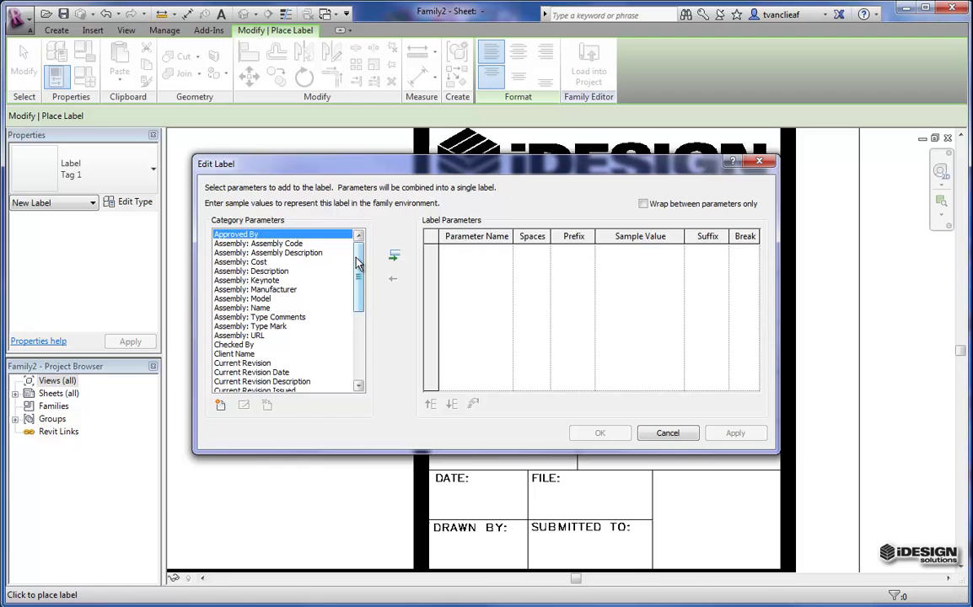
mouse_move(404, 163)
left_mouse_down()
mouse_move(406, 405)
mouse_move(410, 169)
left_mouse_up()
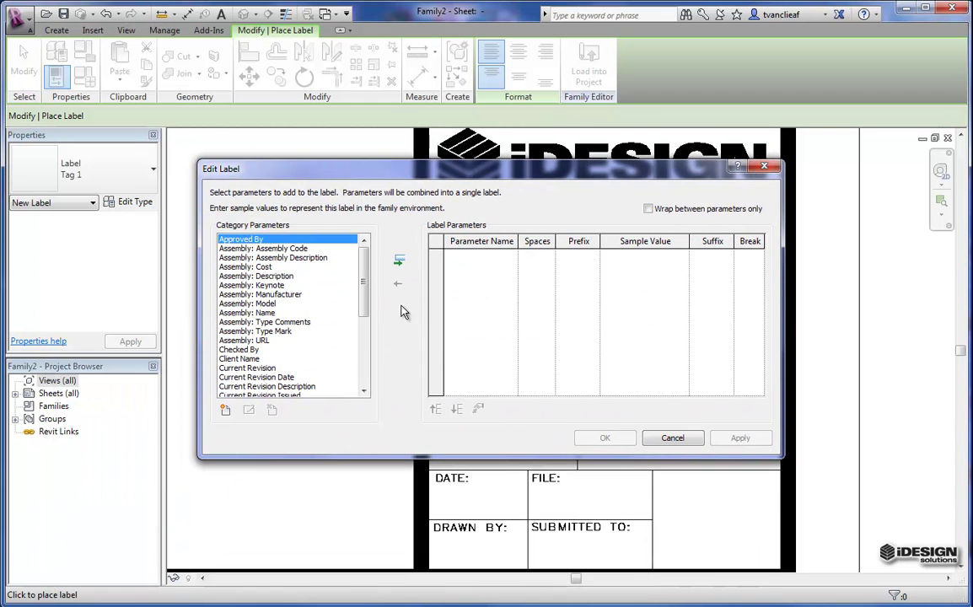
left_click(236, 358)
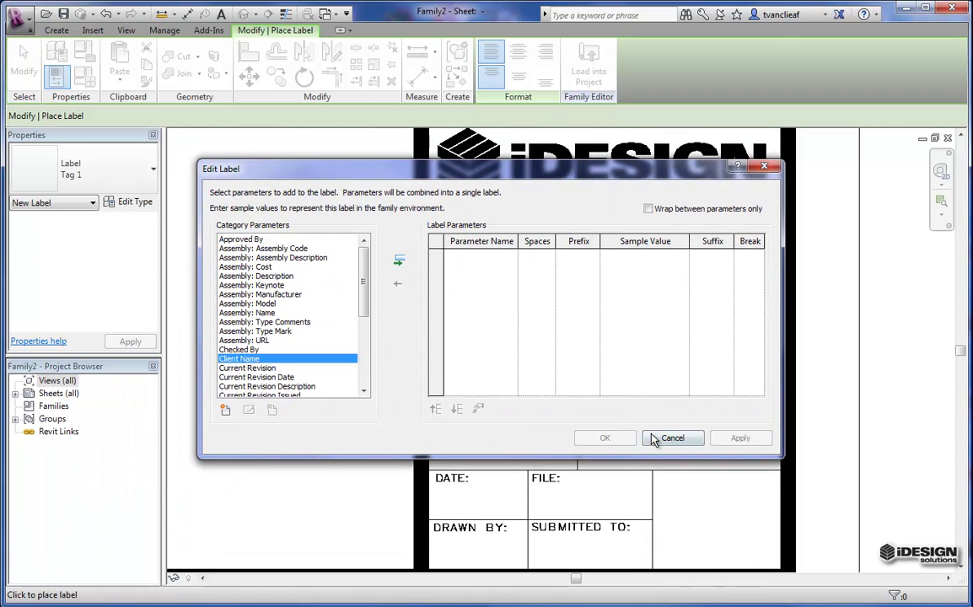
left_click(399, 261)
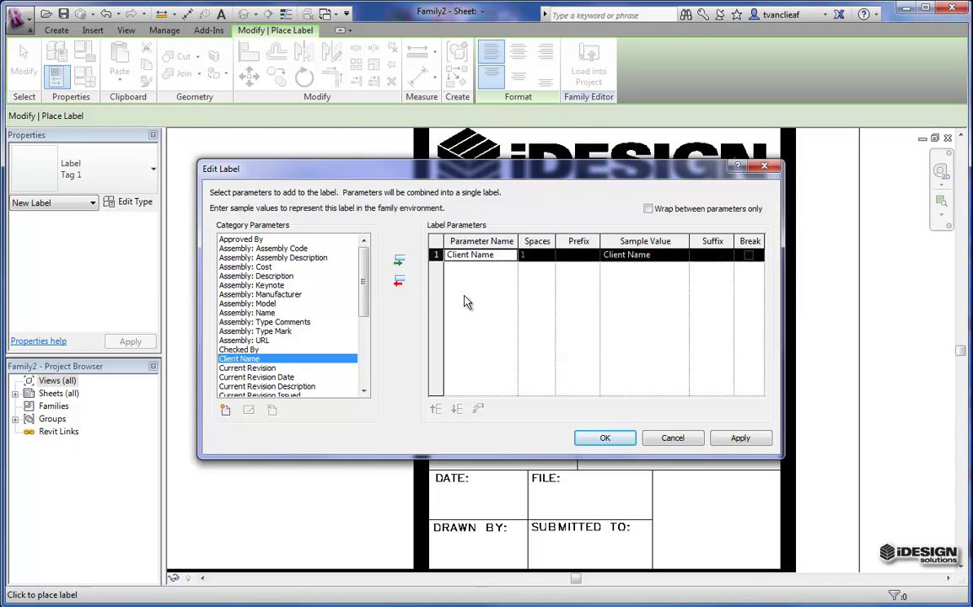
left_click(607, 438)
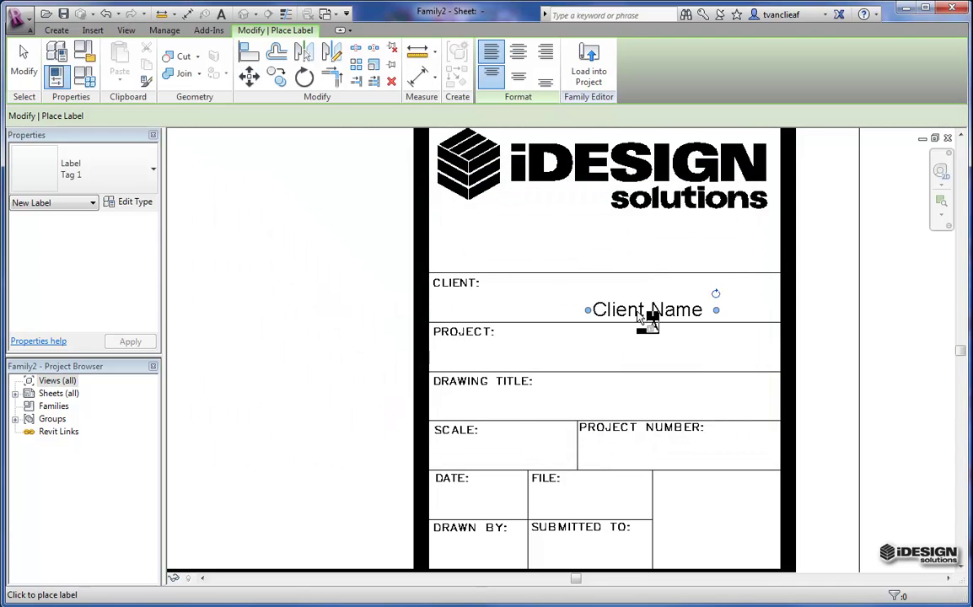
- Move the Client Name label left into position beside the CLIENT heading
left_click(641, 314)
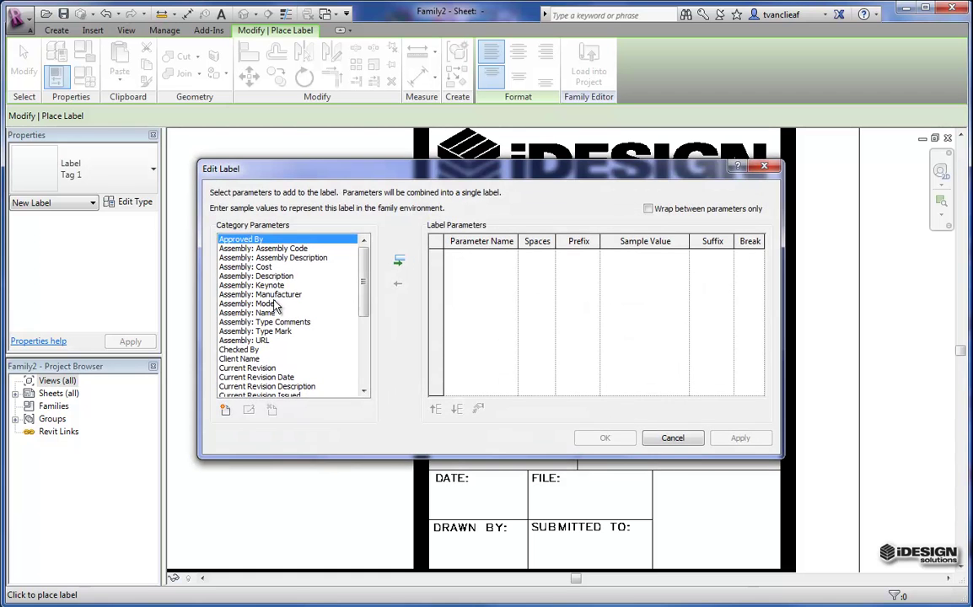
left_click(672, 438)
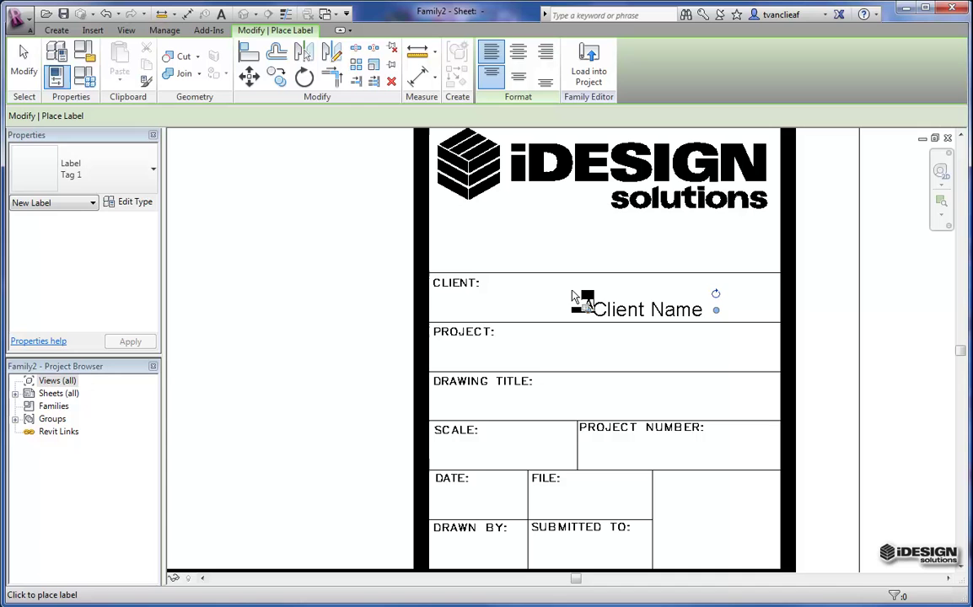
key("Escape")
key("Escape")
left_click_drag(639, 313, 590, 304)
left_click(586, 333)
middle_click_drag(582, 328, 565, 327)
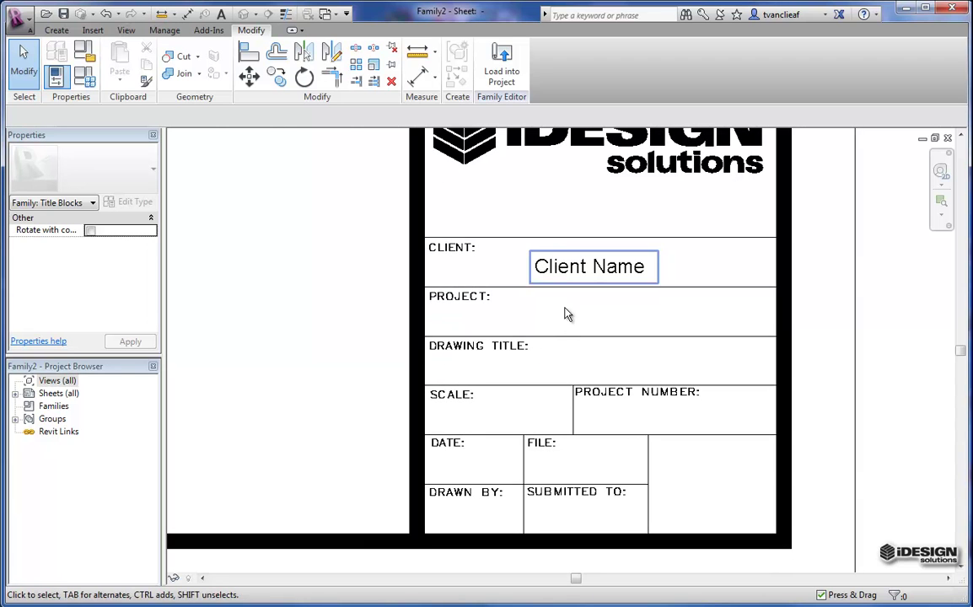
- Place a Sheet Number label in the empty box beside SUBMITTED TO
left_click(59, 32)
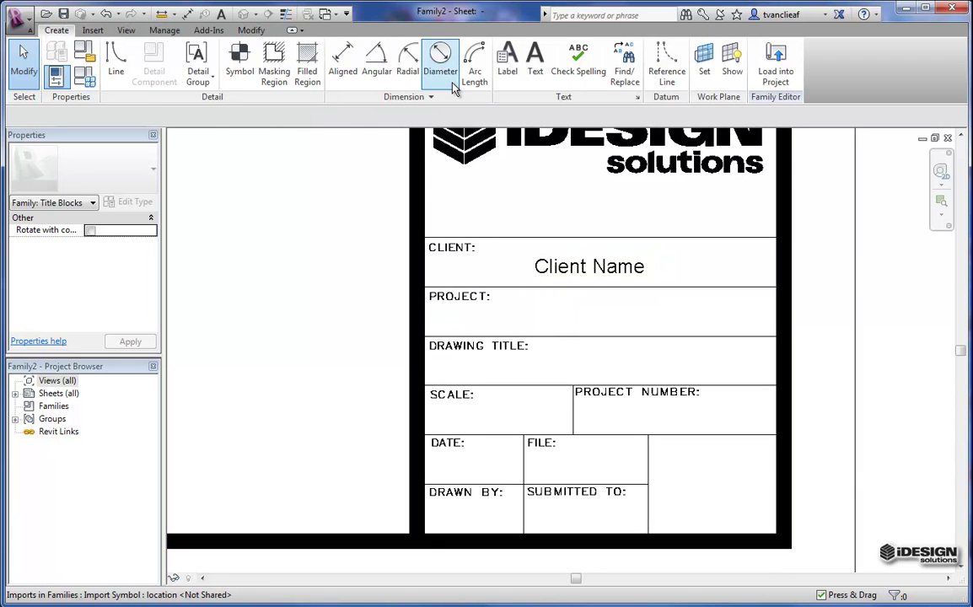
left_click(506, 60)
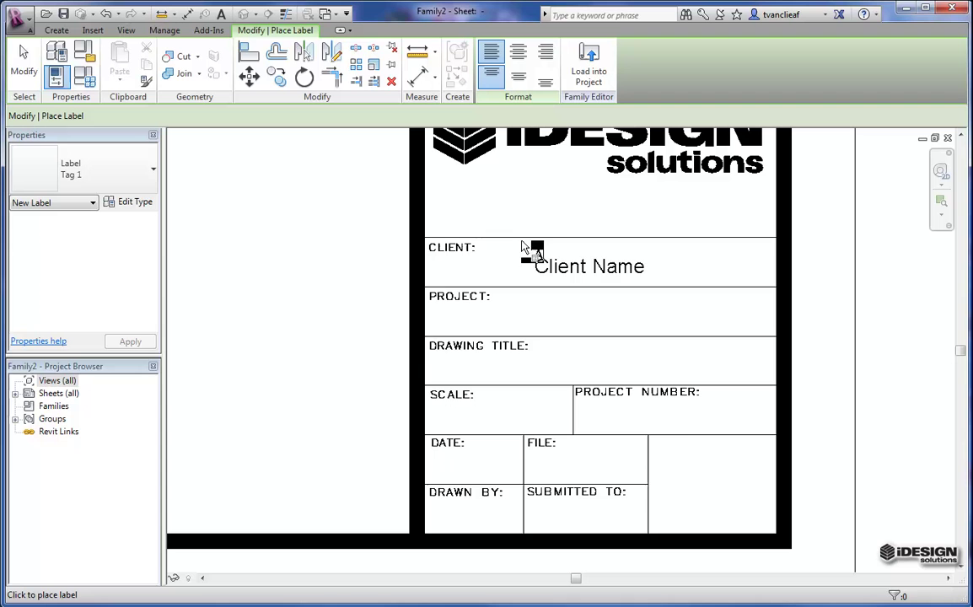
left_click(710, 495)
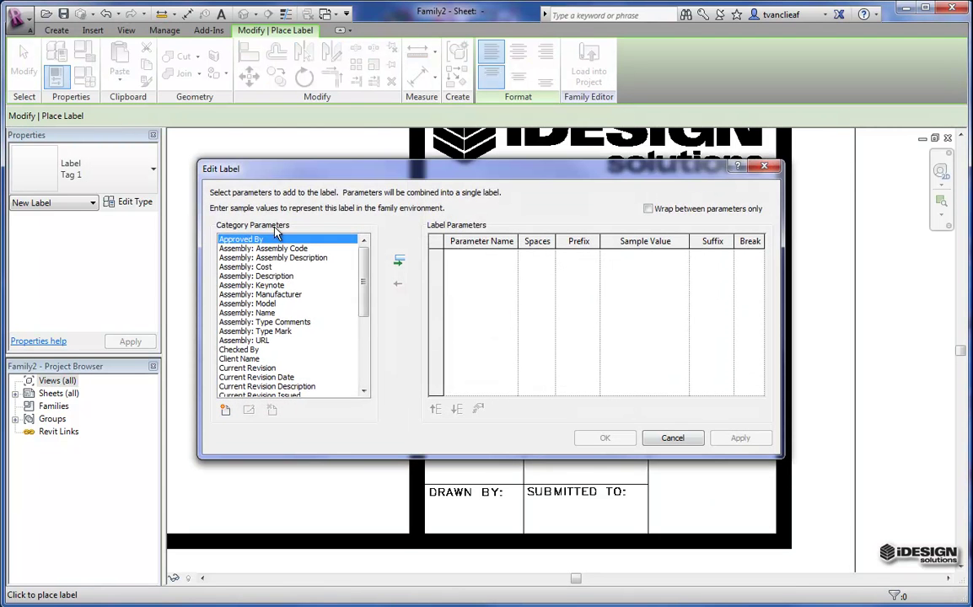
scroll(371, 388, "down", 5)
left_click(249, 387)
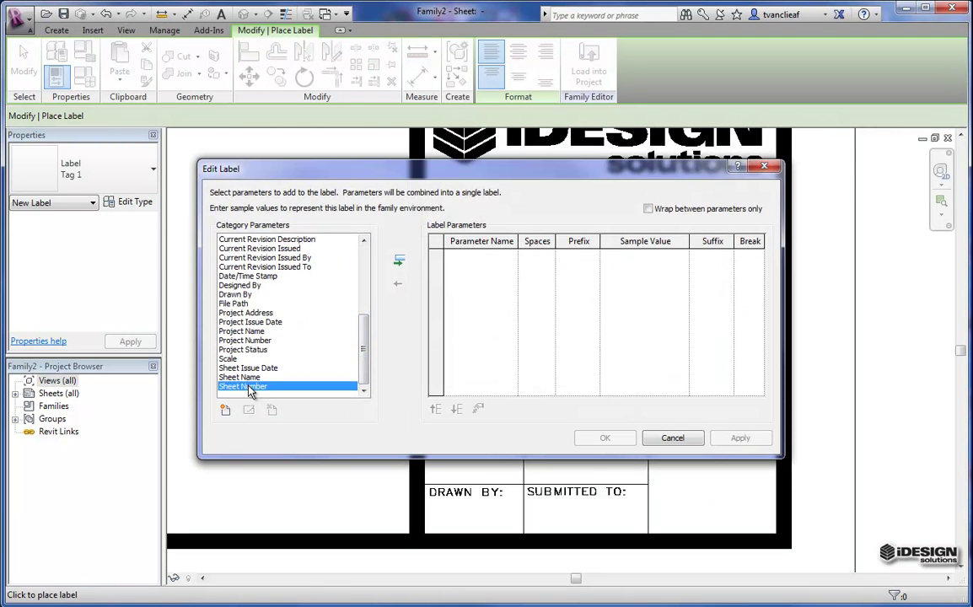
left_click(398, 261)
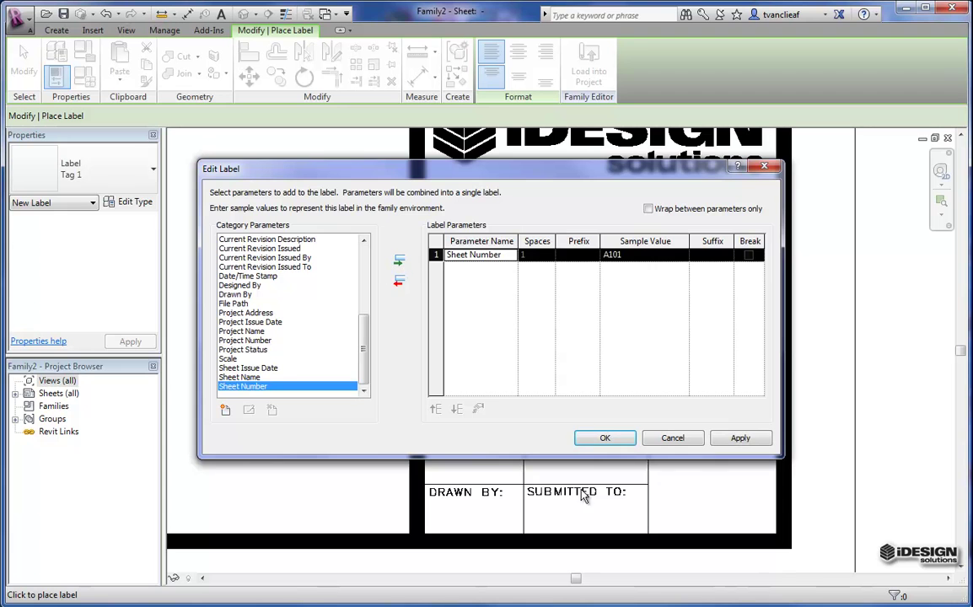
left_click(605, 440)
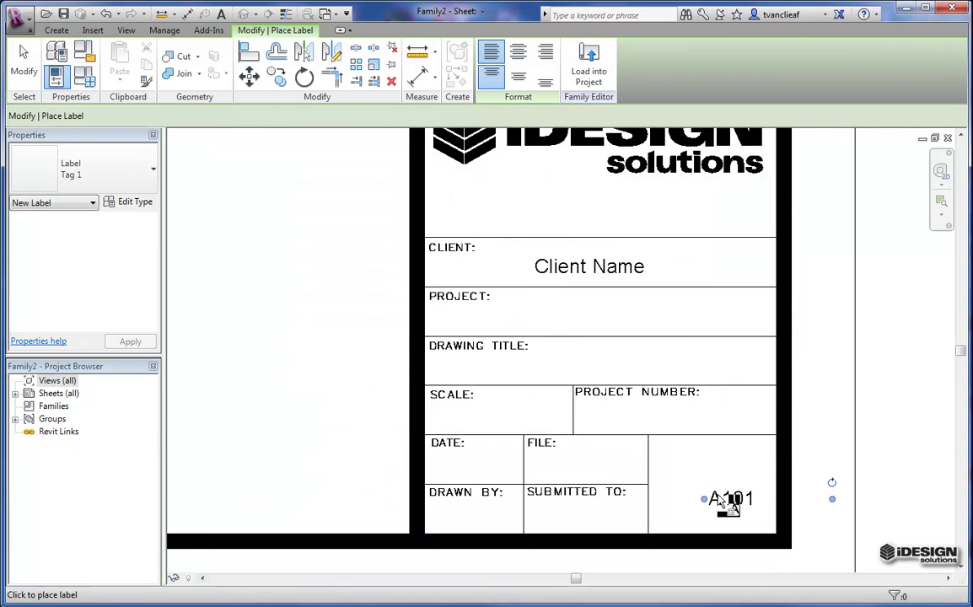
key("Escape")
key("Escape")
- Nudge the A101 label up and left in its cell, then zoom to fit the sheet
left_click(716, 500)
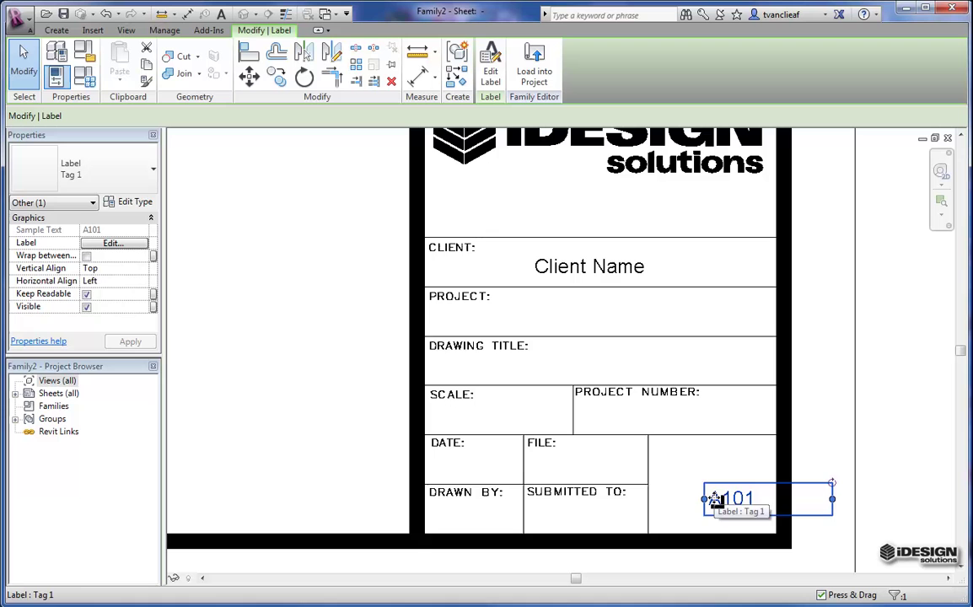
left_click_drag(717, 499, 683, 486)
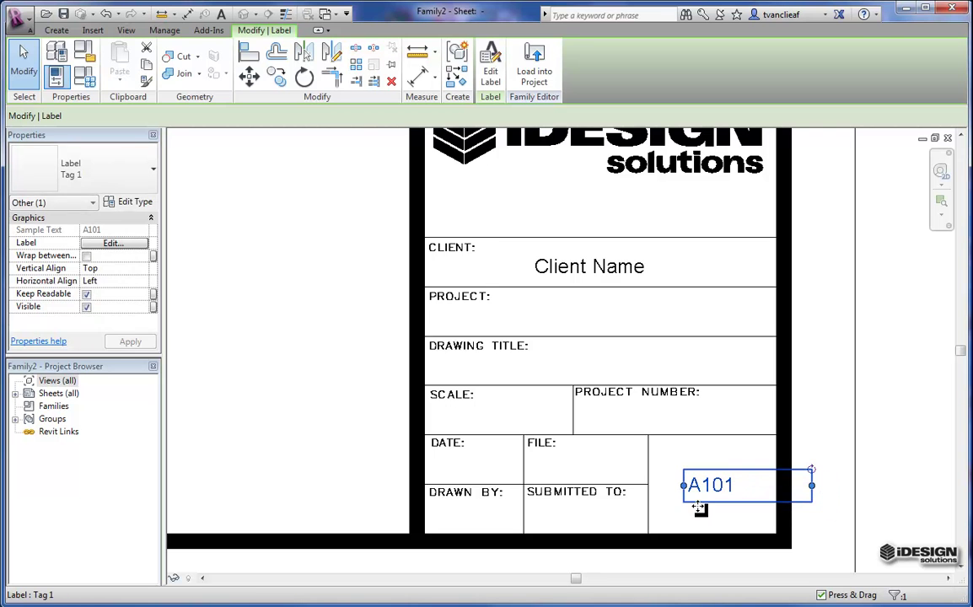
left_click(680, 574)
middle_click_drag(658, 447, 701, 447)
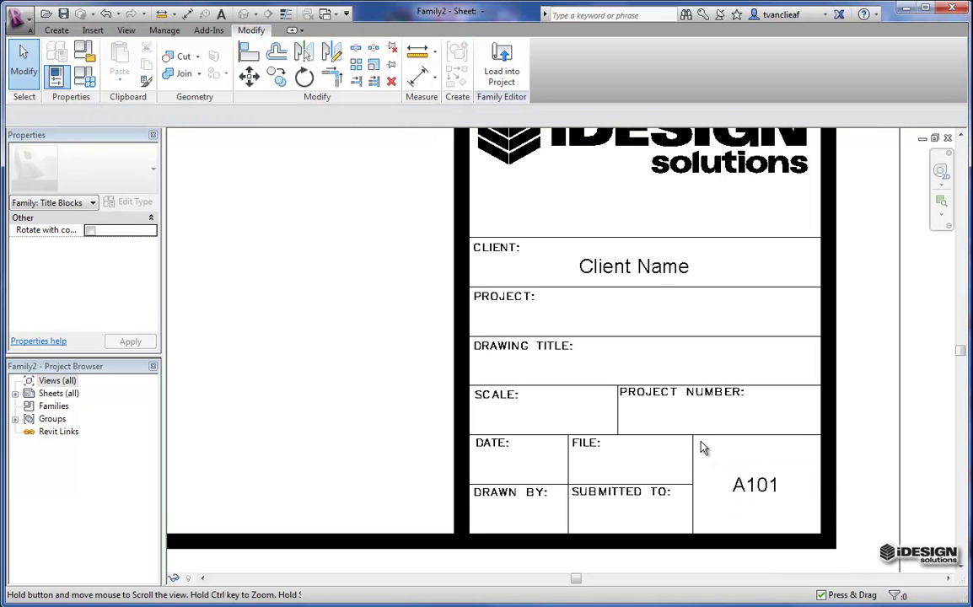
scroll(731, 462, "down", 1)
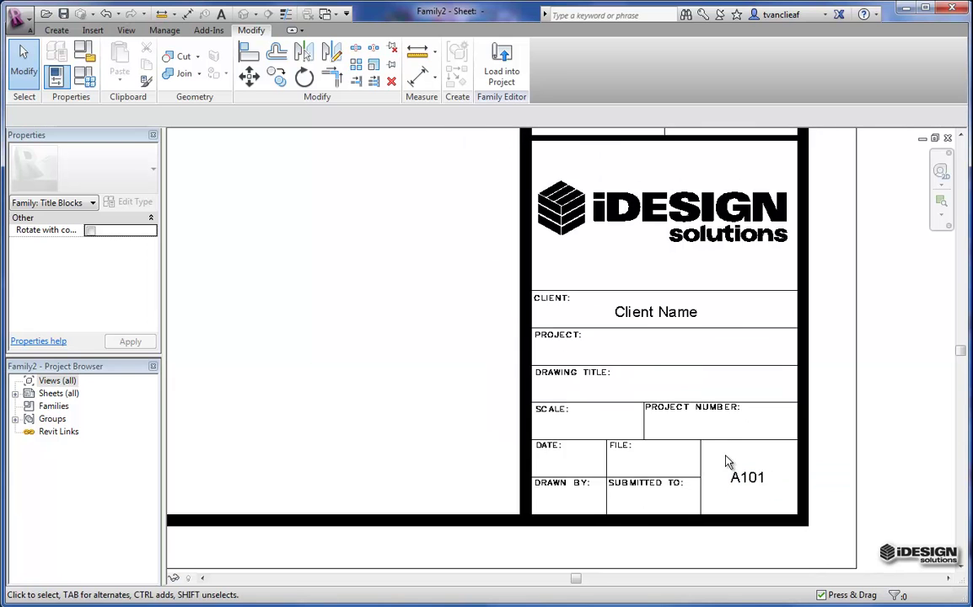
middle_click_drag(657, 362, 682, 443)
scroll(704, 441, "down", 1)
scroll(573, 391, "down", 1)
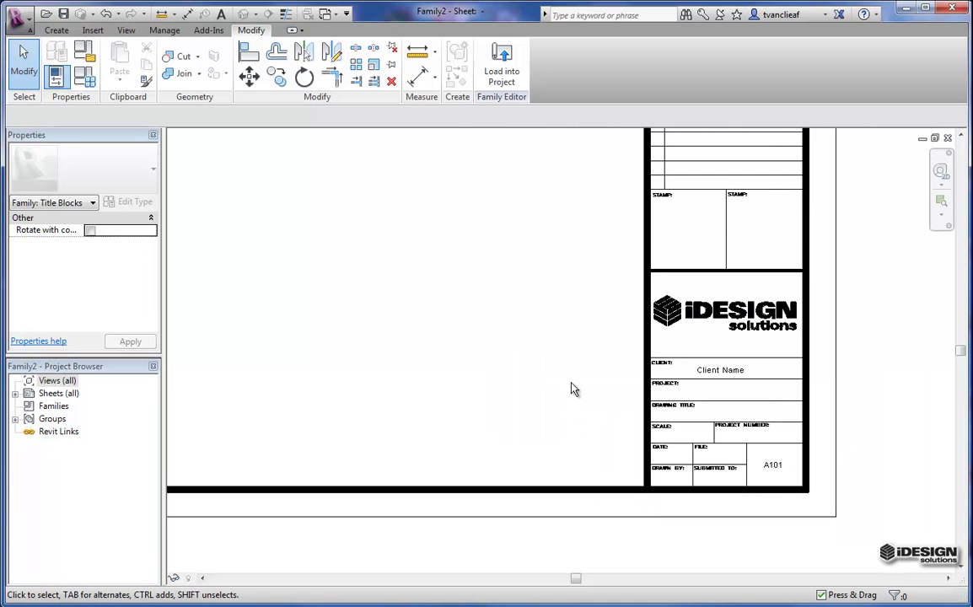
middle_click_drag(573, 391, 484, 402)
scroll(577, 370, "up", 1)
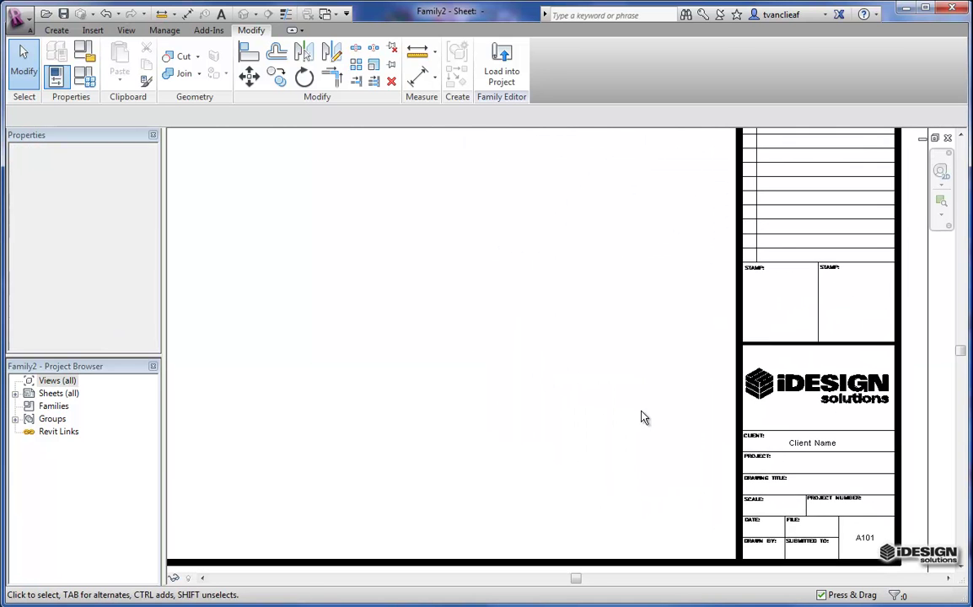
left_click(942, 216)
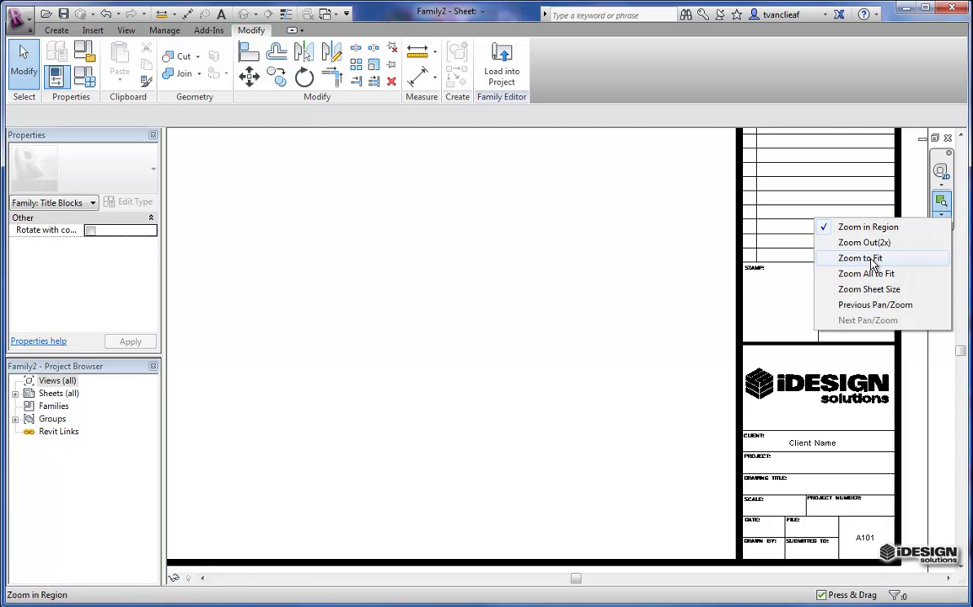
left_click(867, 259)
left_click(18, 17)
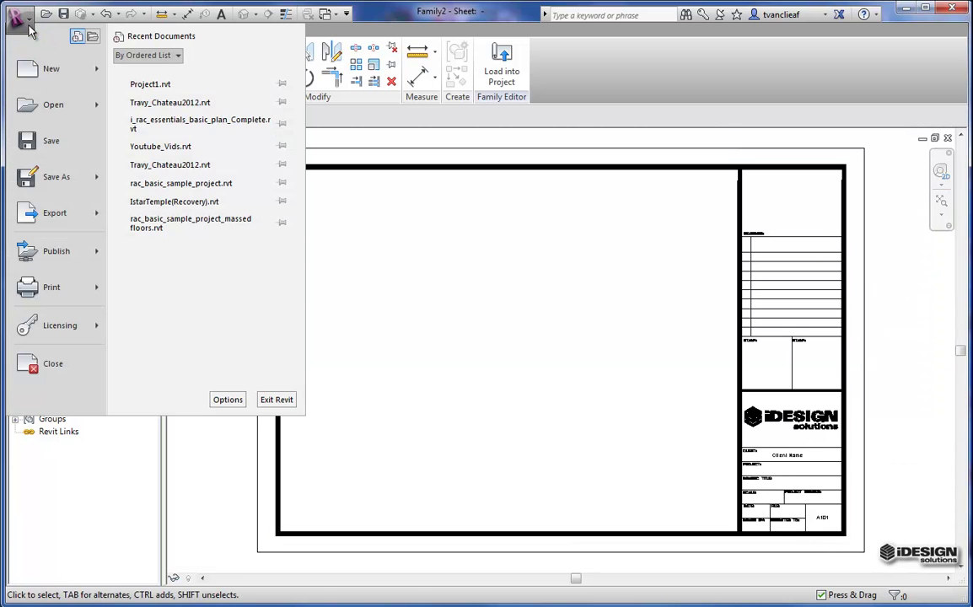
- Save the document as the family file TitleBlock_iDESIGN.rfa
left_click(52, 181)
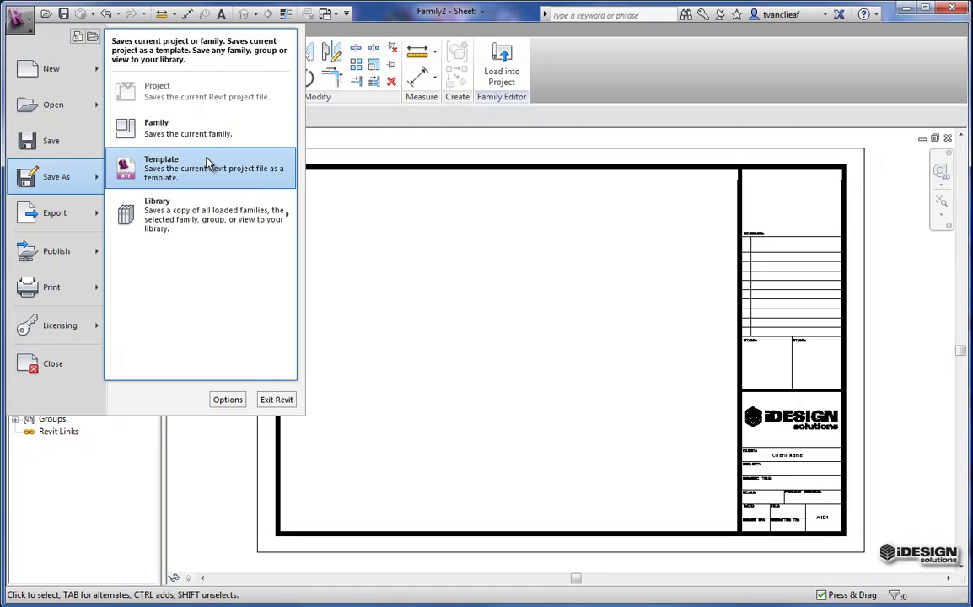
left_click(175, 137)
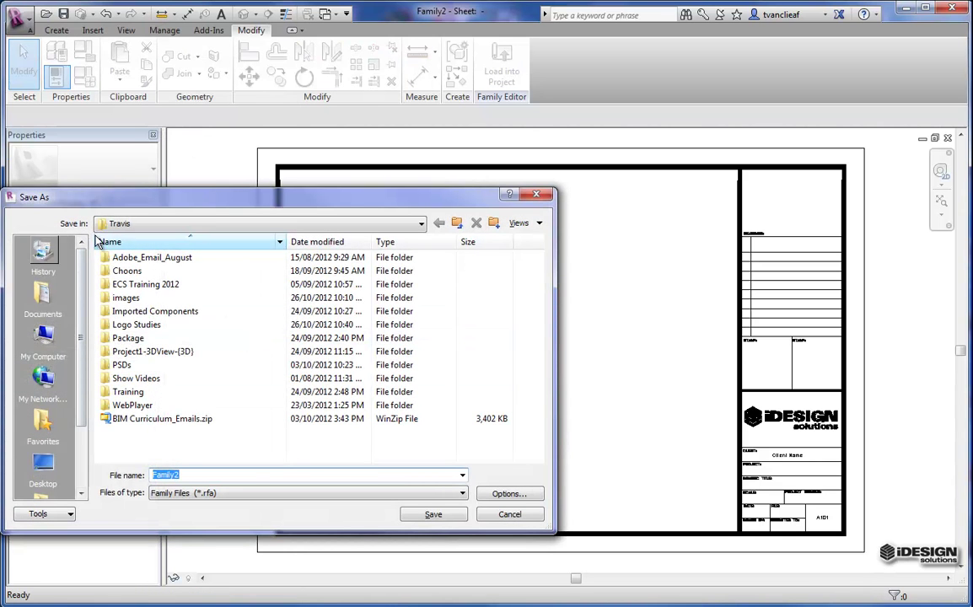
type("Ti")
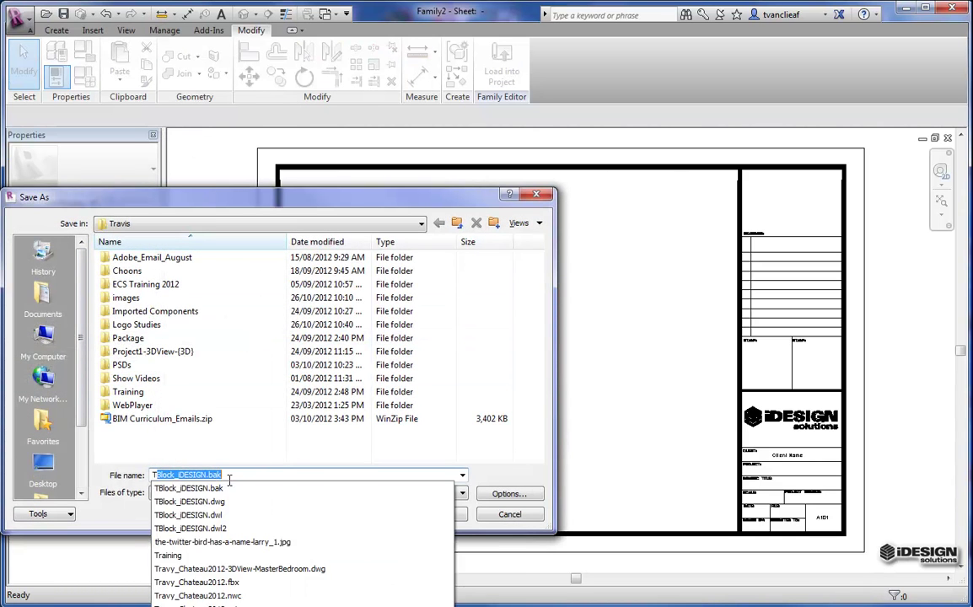
type("tleBlock_iDESIGN")
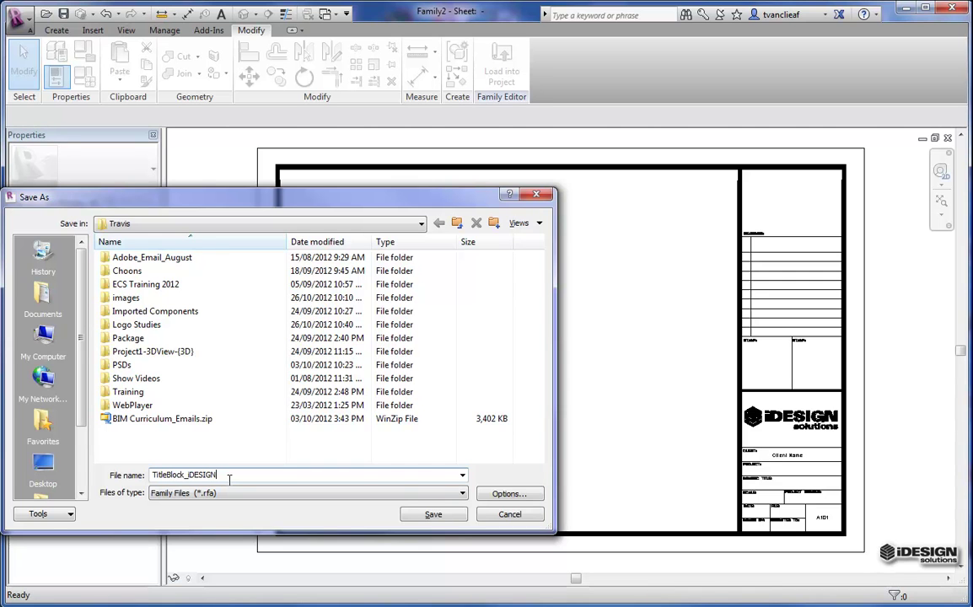
left_click(464, 514)
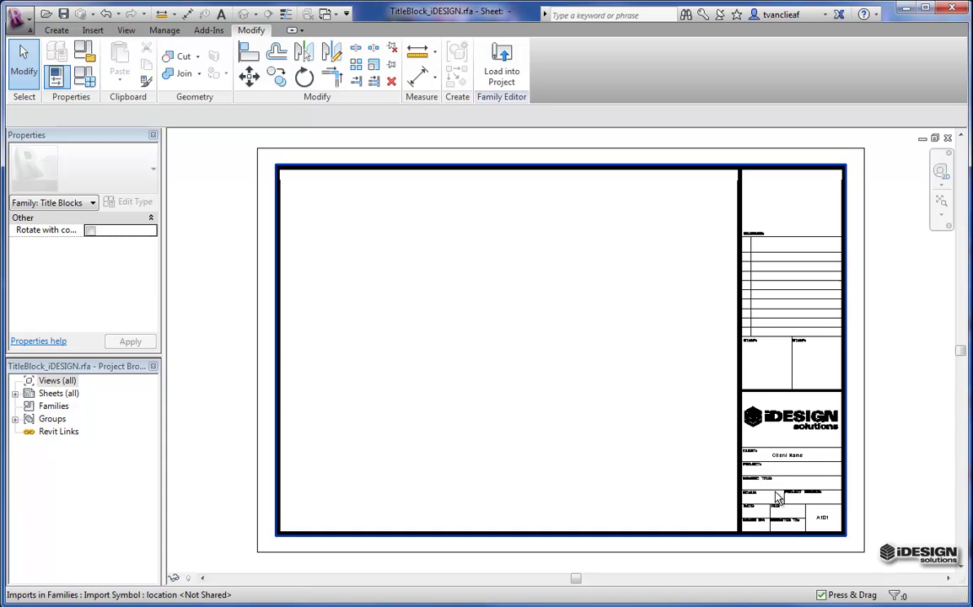
scroll(680, 456, "up", 3)
scroll(688, 460, "up", 3)
middle_click_drag(677, 474, 699, 340)
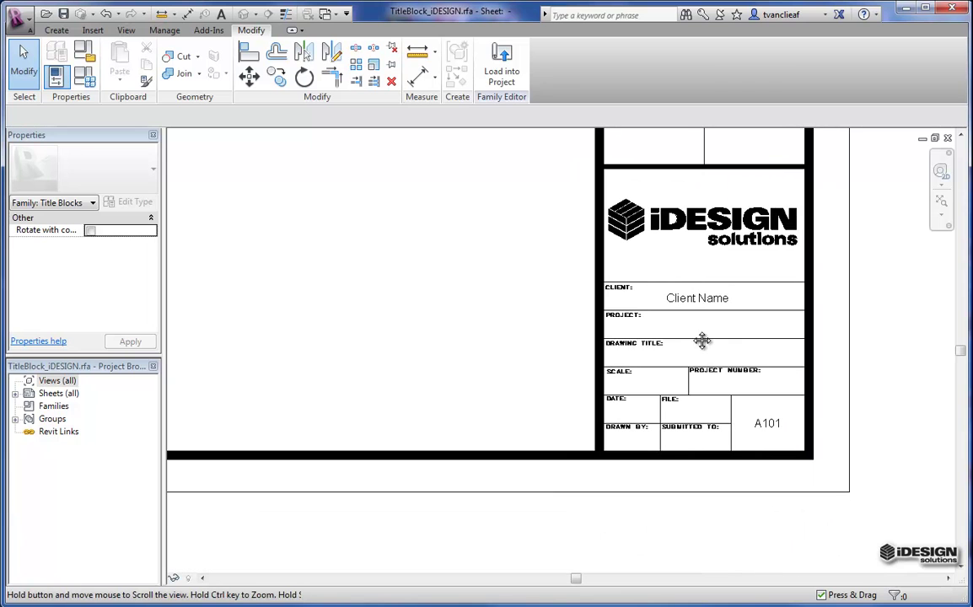
scroll(722, 332, "up", 1)
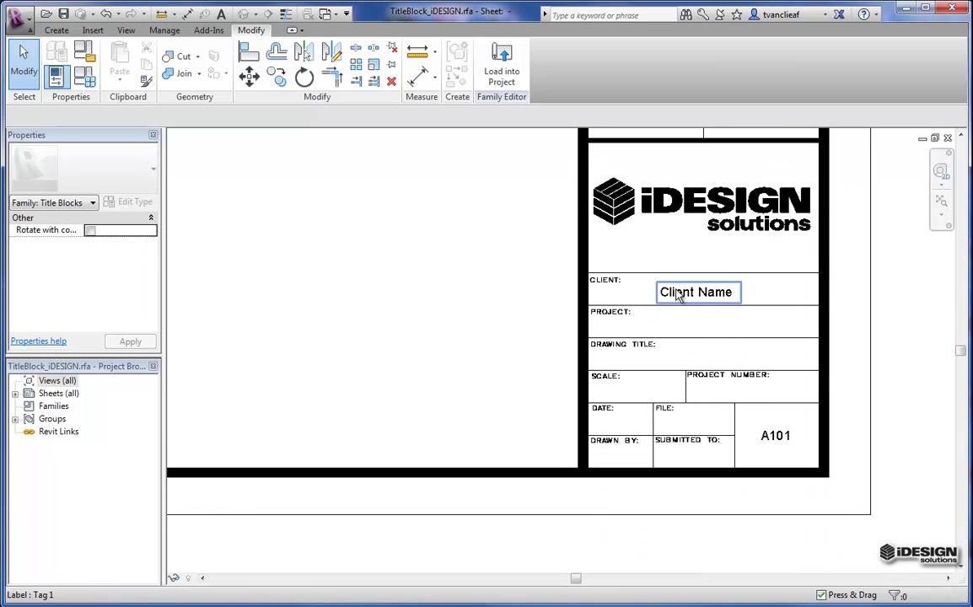
scroll(727, 386, "down", 2)
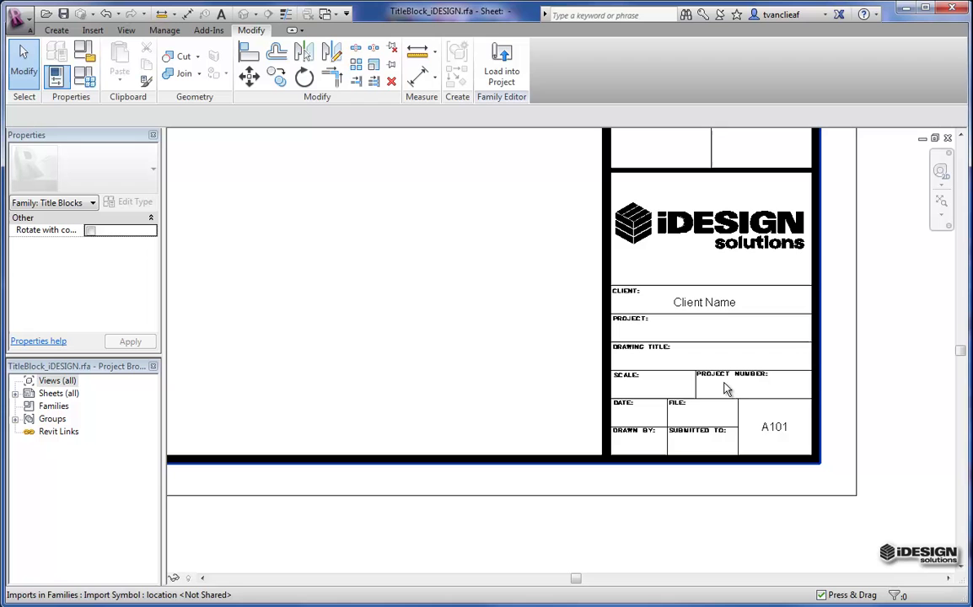
scroll(772, 440, "up", 2)
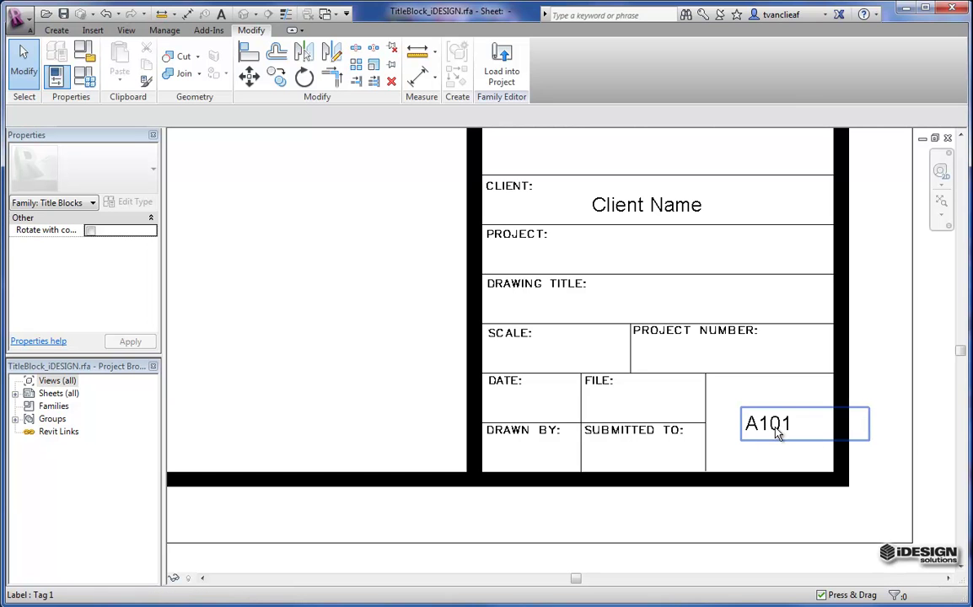
left_click(784, 431)
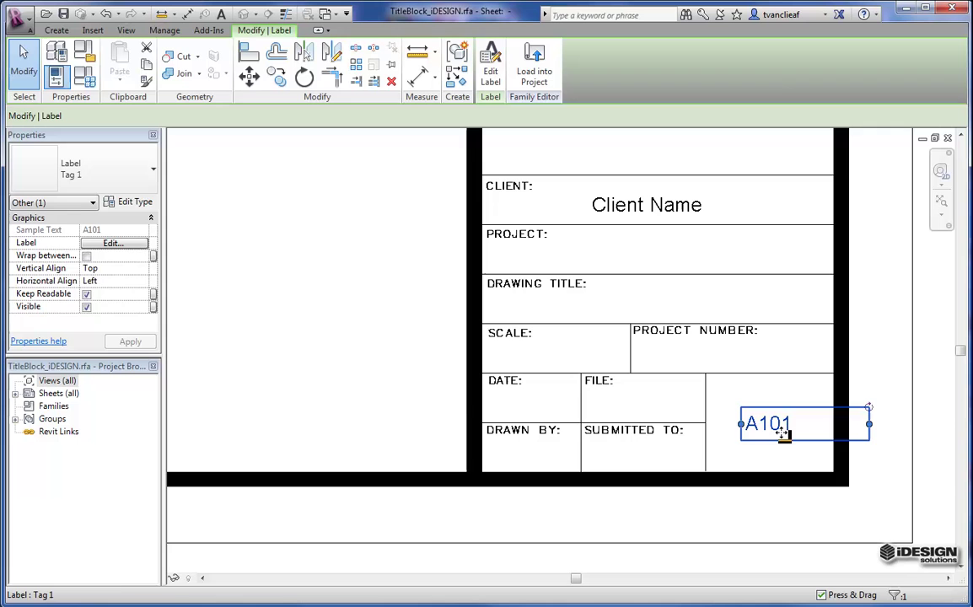
left_click(705, 507)
scroll(471, 382, "down", 5)
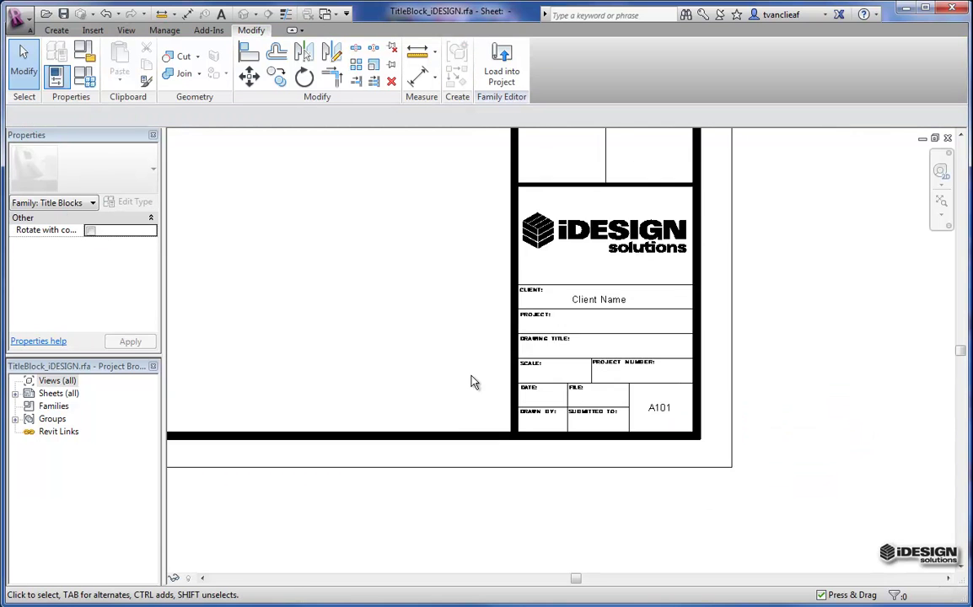
mouse_move(651, 438)
middle_mouse_down()
mouse_move(659, 452)
mouse_move(639, 439)
middle_mouse_up()
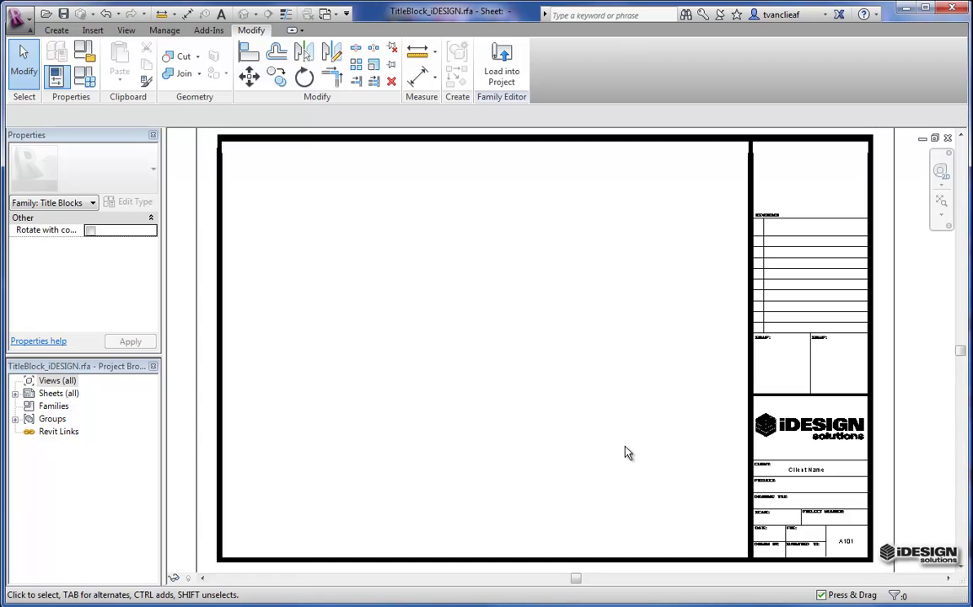